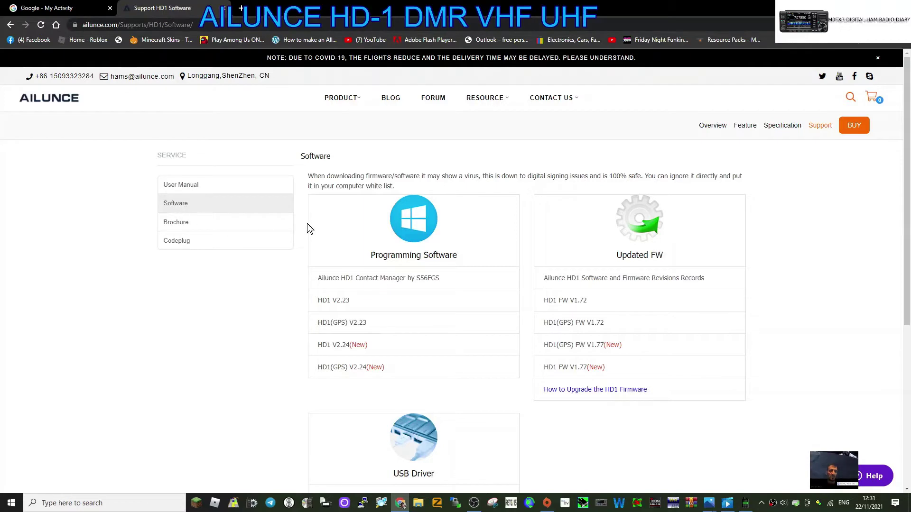
Step: Open the HD1 User Manual page from the SERVICE sidebar
click(197, 185)
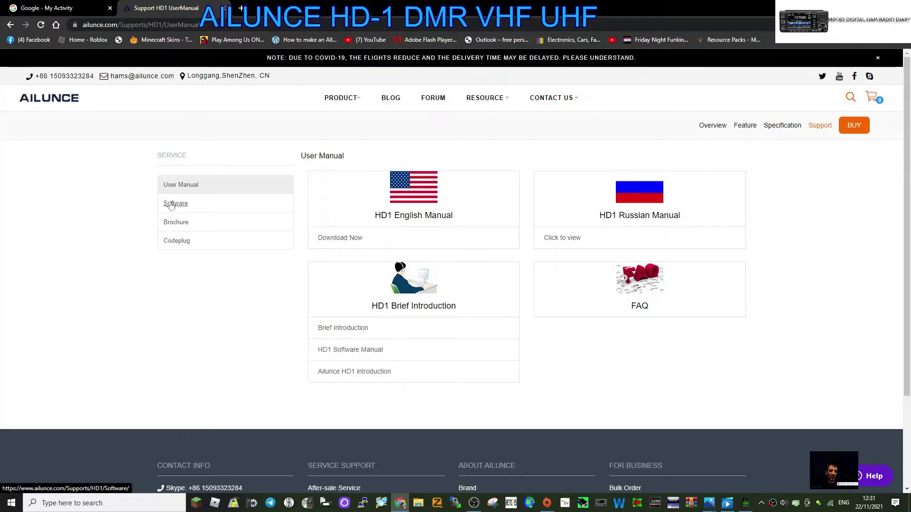
Step: Return to the HD1 Software page and download the USB Driver.zip archive
click(172, 204)
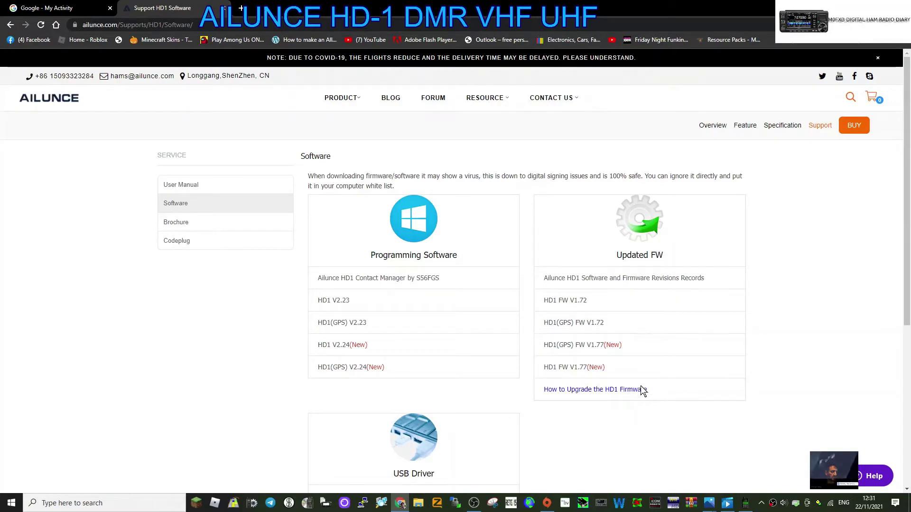
scroll(619, 353, down, 5)
scroll(652, 344, up, 2)
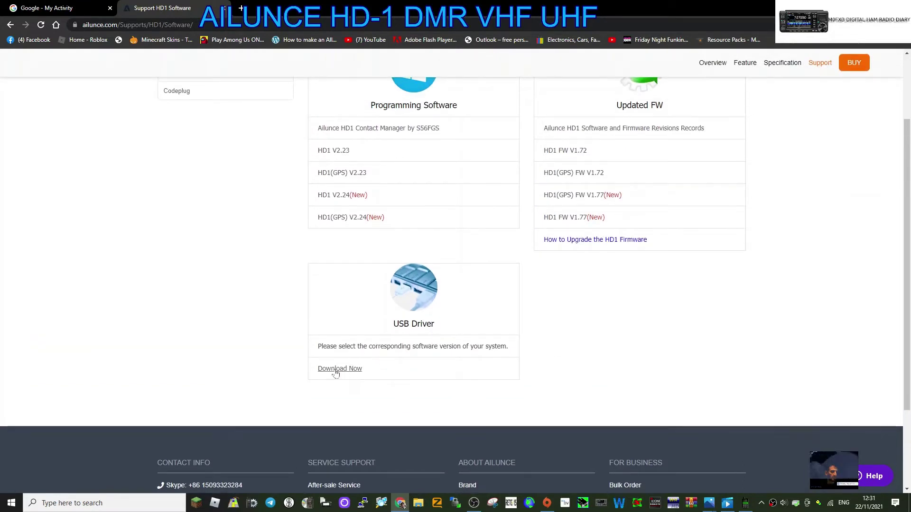
scroll(654, 266, up, 2)
scroll(650, 254, down, 3)
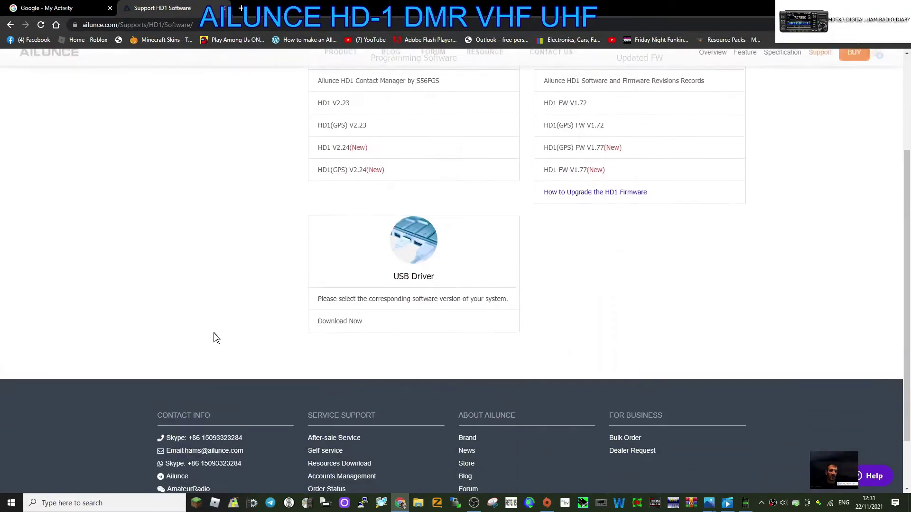
click(323, 322)
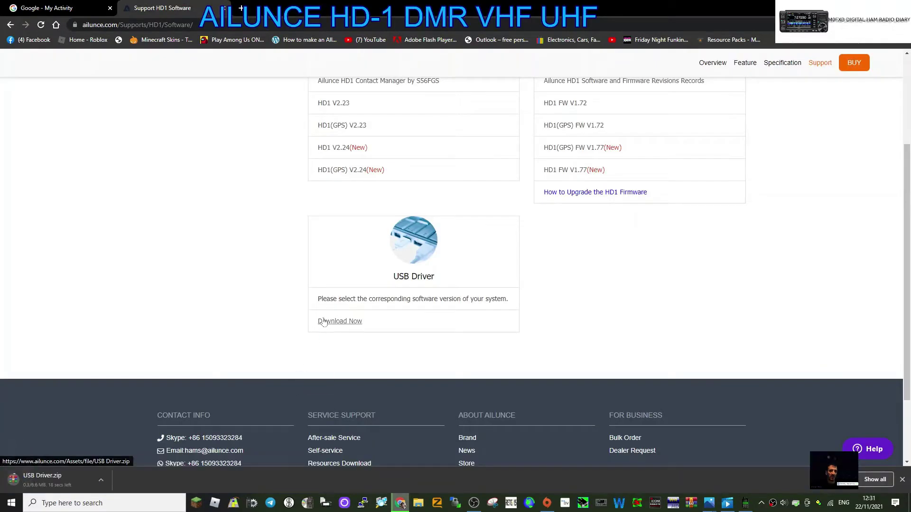
scroll(610, 197, up, 3)
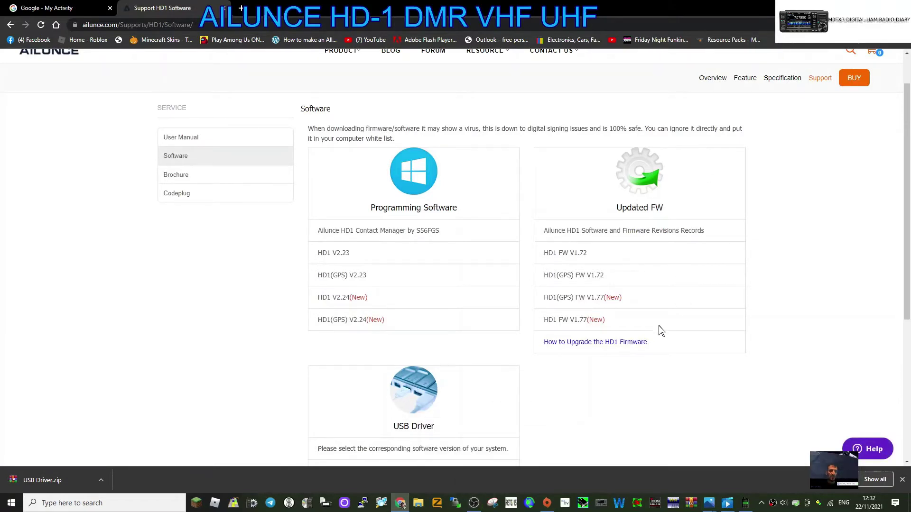
Step: Open the 'How to Upgrade Ailunce HD1 Firmware' guide from Updated FW
click(602, 345)
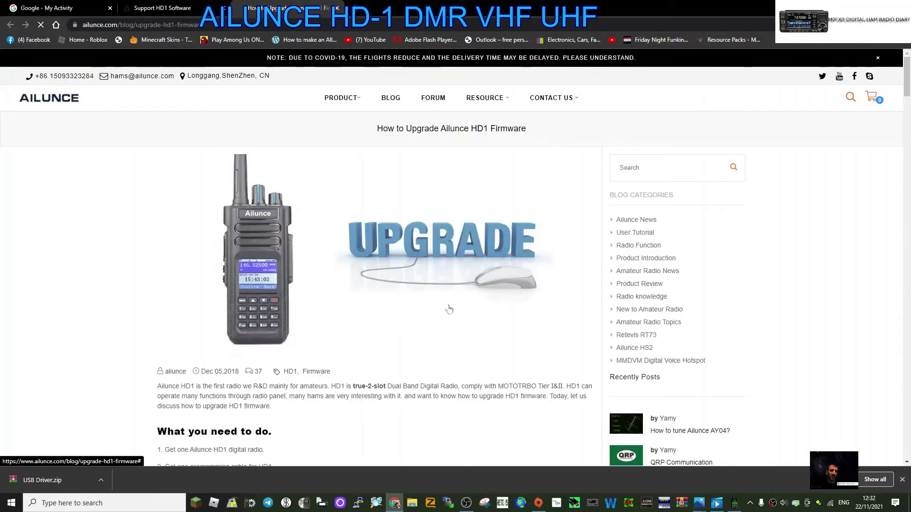
scroll(491, 263, down, 12)
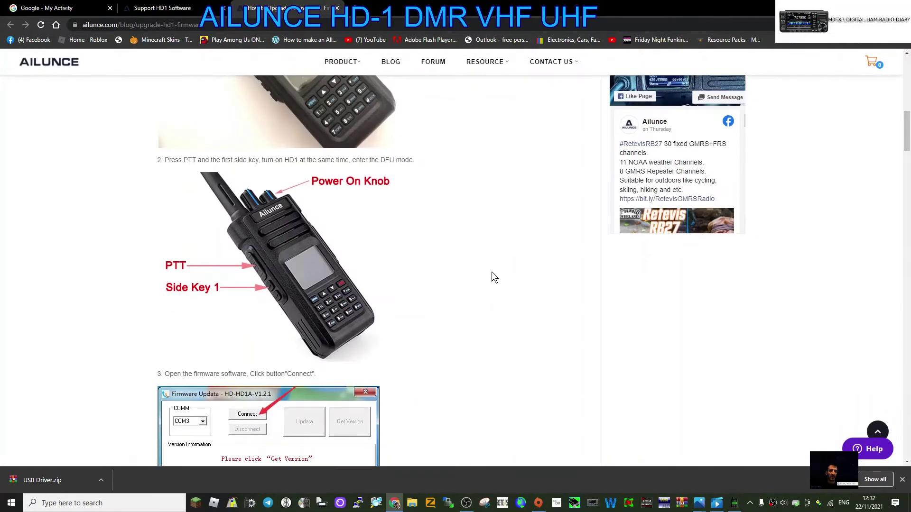
scroll(491, 272, down, 5)
scroll(497, 289, up, 15)
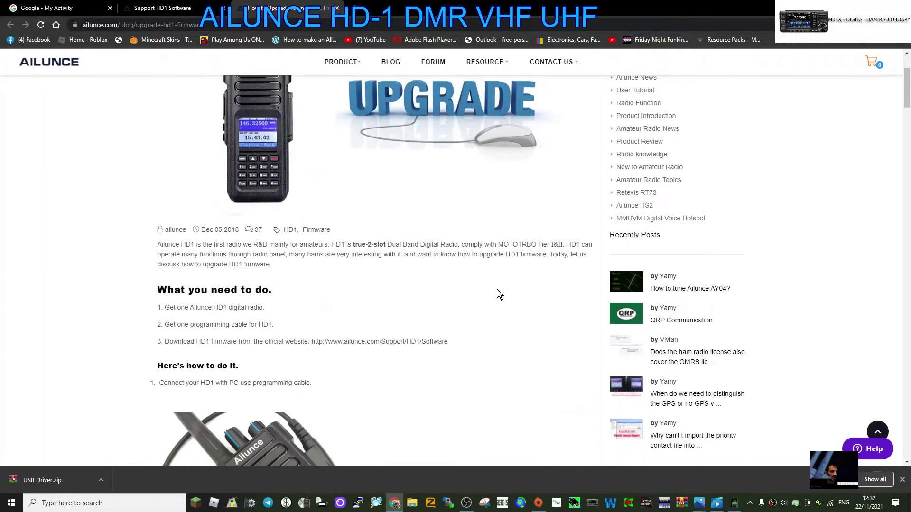
scroll(497, 290, up, 3)
Step: Read through the guide's connect, get-version and update steps, then return to the top
scroll(527, 236, down, 5)
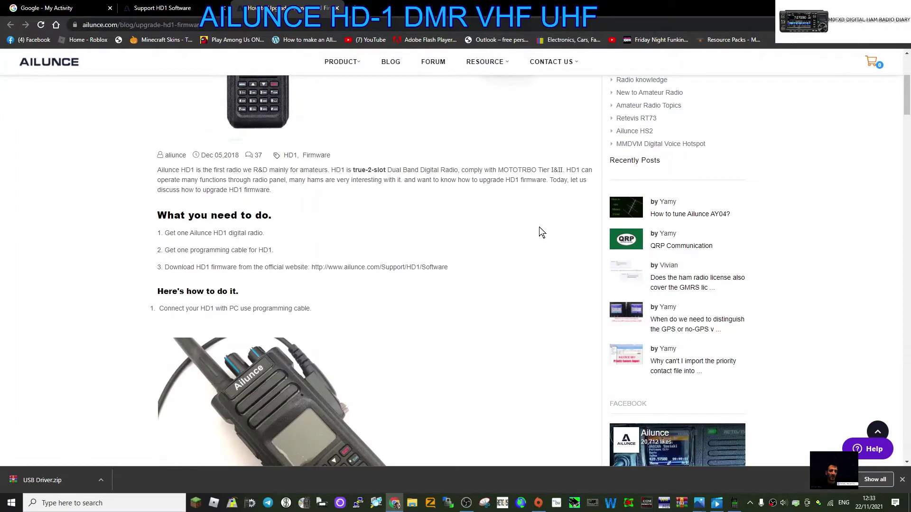
scroll(539, 228, down, 3)
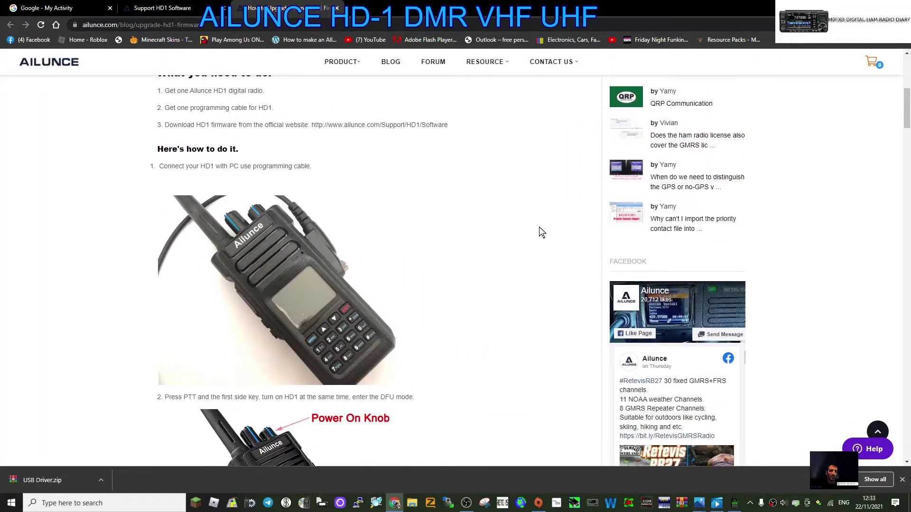
scroll(539, 227, down, 1)
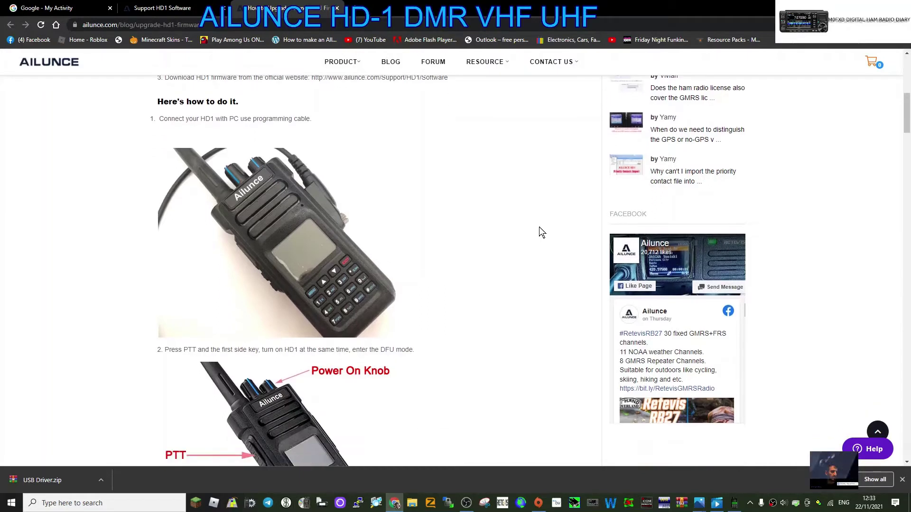
scroll(540, 228, down, 2)
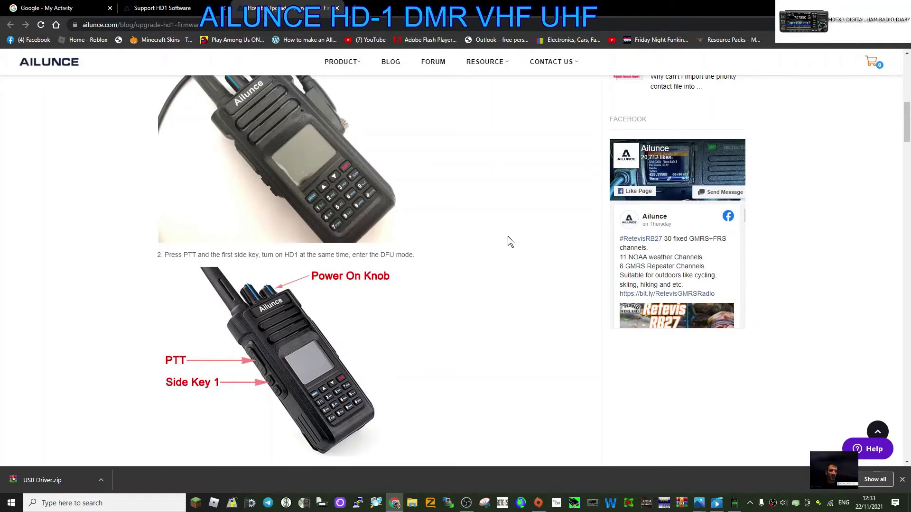
scroll(505, 240, down, 6)
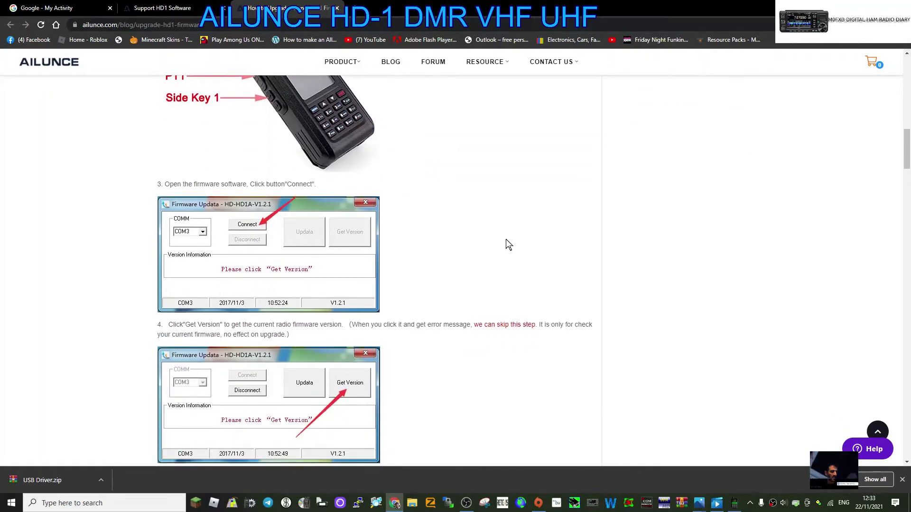
scroll(506, 239, down, 3)
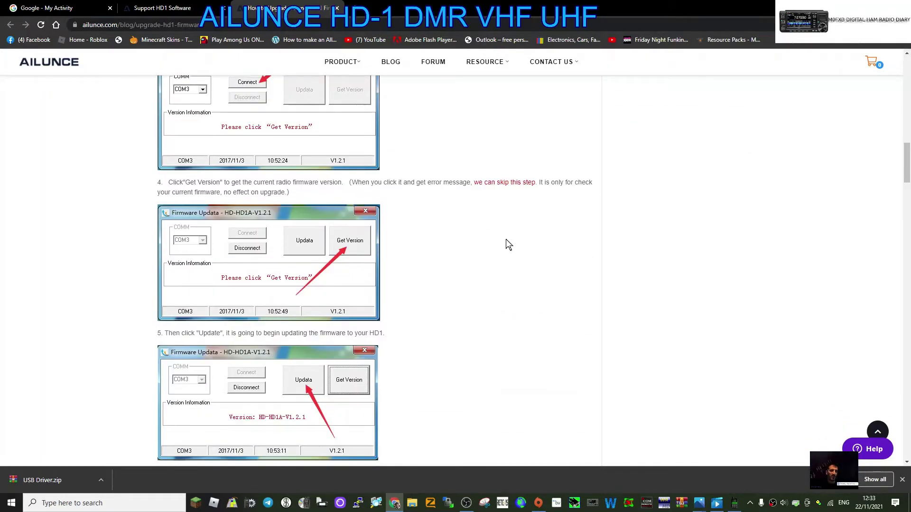
scroll(505, 239, down, 2)
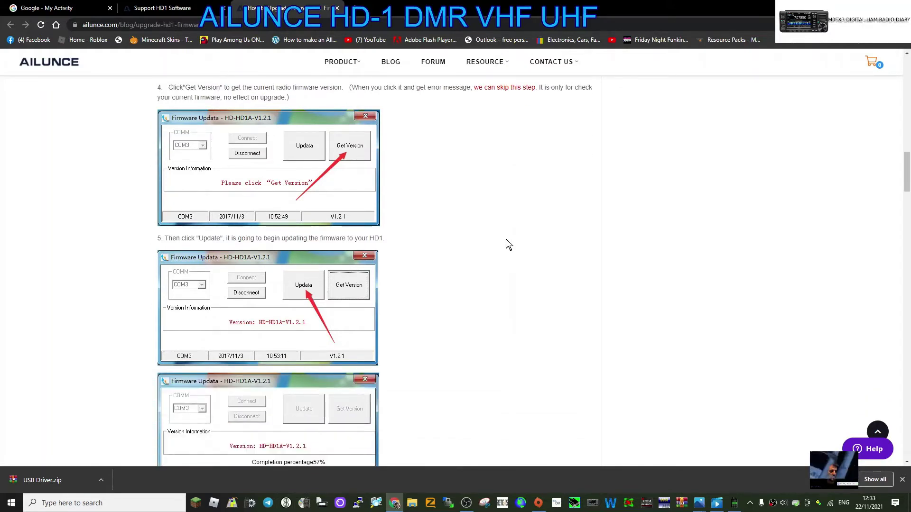
scroll(505, 239, down, 4)
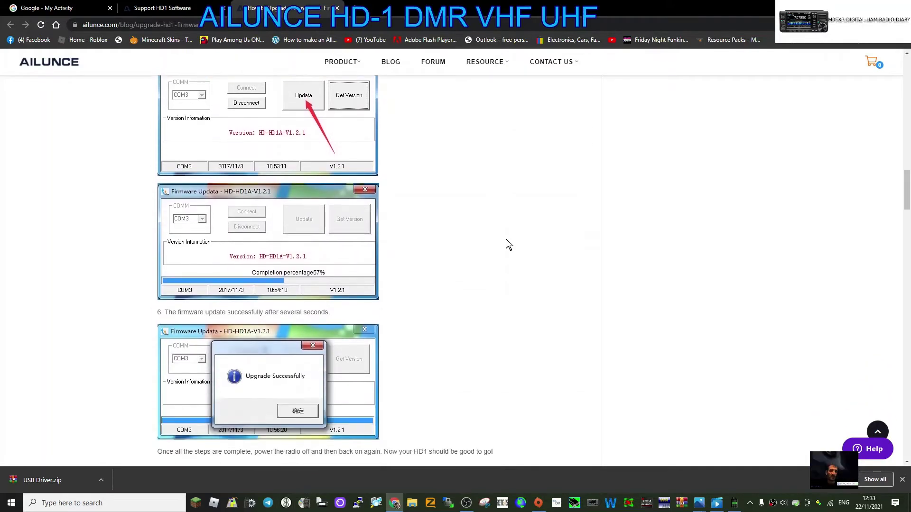
scroll(506, 239, down, 7)
scroll(506, 237, up, 13)
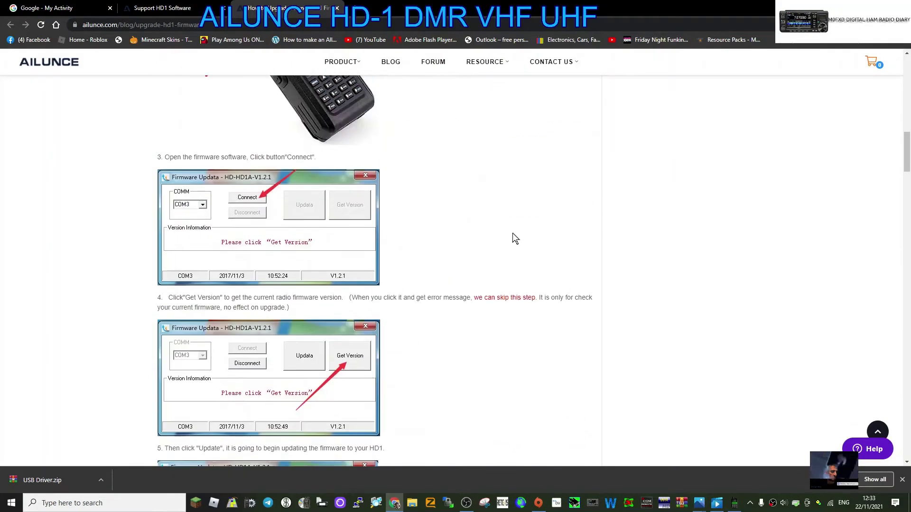
scroll(507, 233, up, 8)
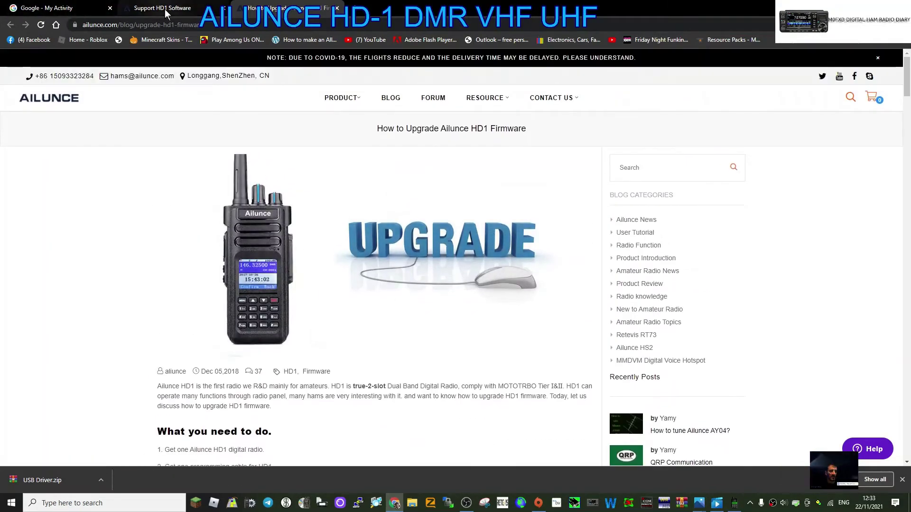
Step: Go back to the Support HD1 Software tab and reload the firmware list up to FW V1.77
click(166, 8)
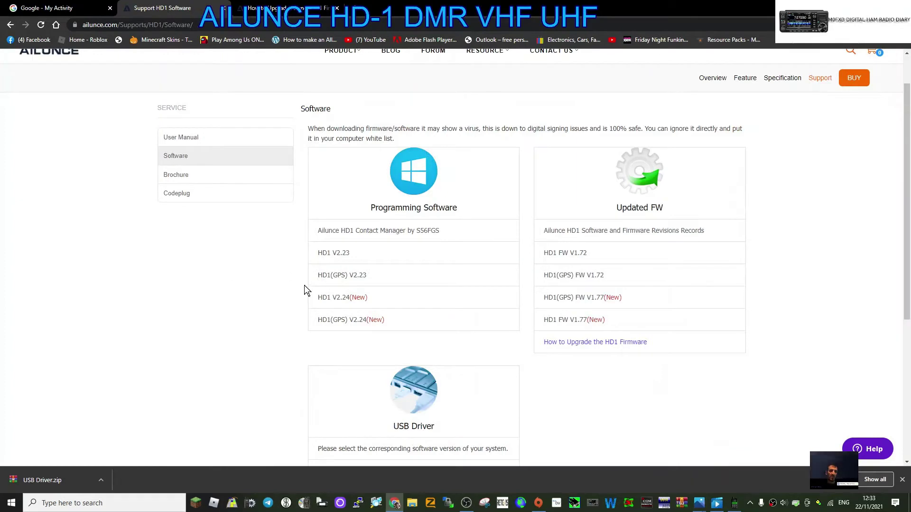
scroll(417, 261, down, 3)
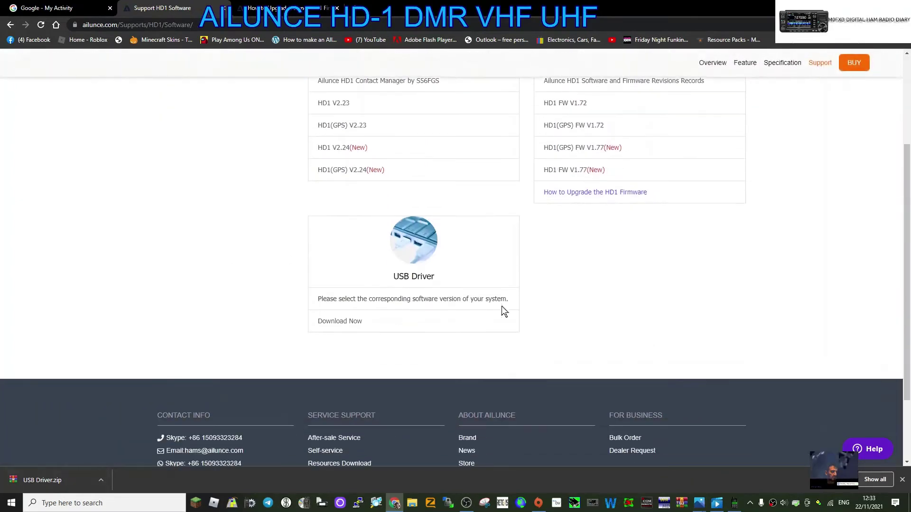
scroll(503, 308, up, 4)
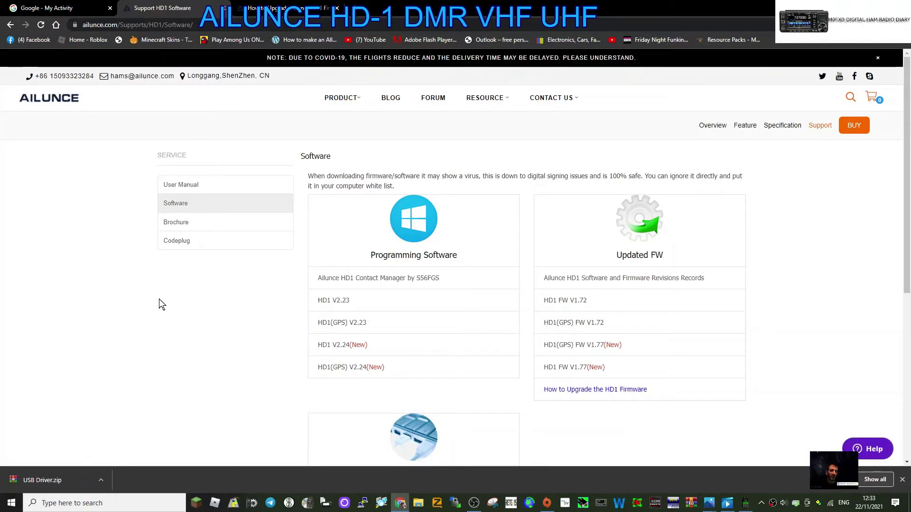
scroll(247, 339, down, 5)
scroll(235, 294, up, 5)
click(180, 205)
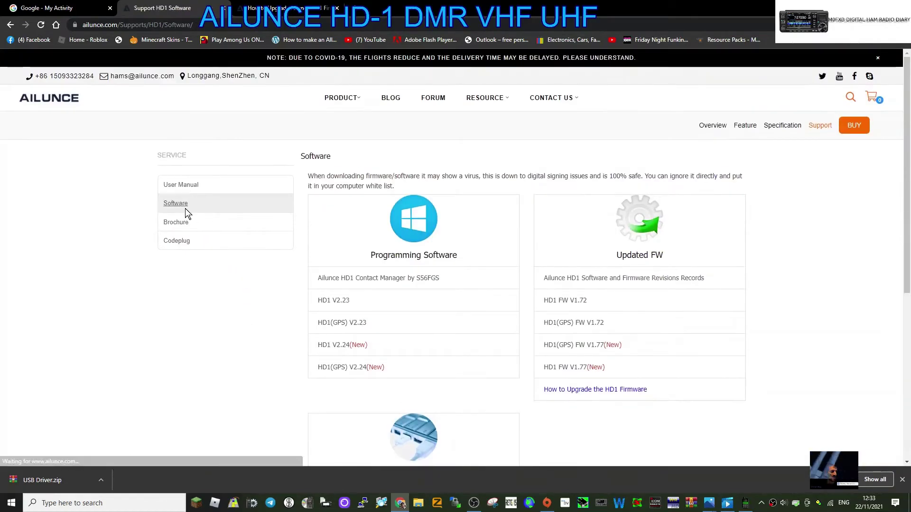
Step: Open HD1-Software-V2.24.zip from Chrome downloads and run HD1 v2.24.exe in WinRAR
click(866, 483)
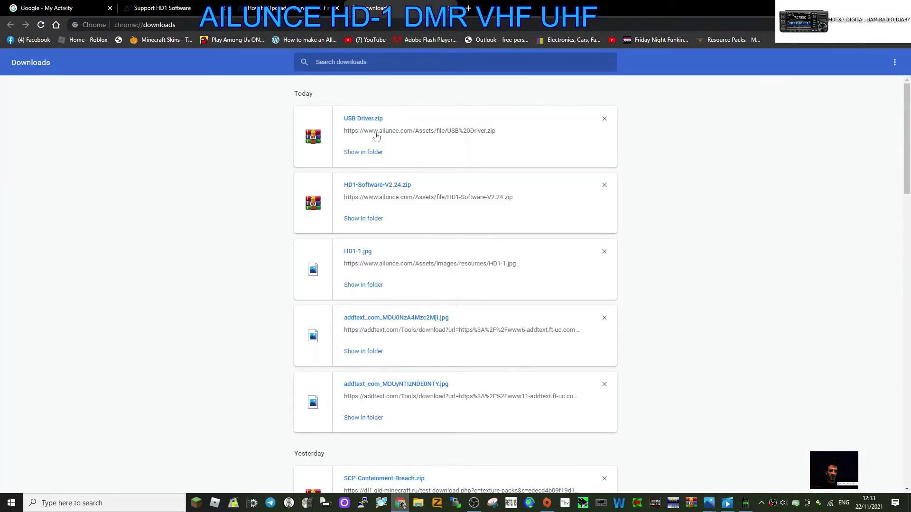
click(378, 186)
click(88, 288)
double_click(88, 289)
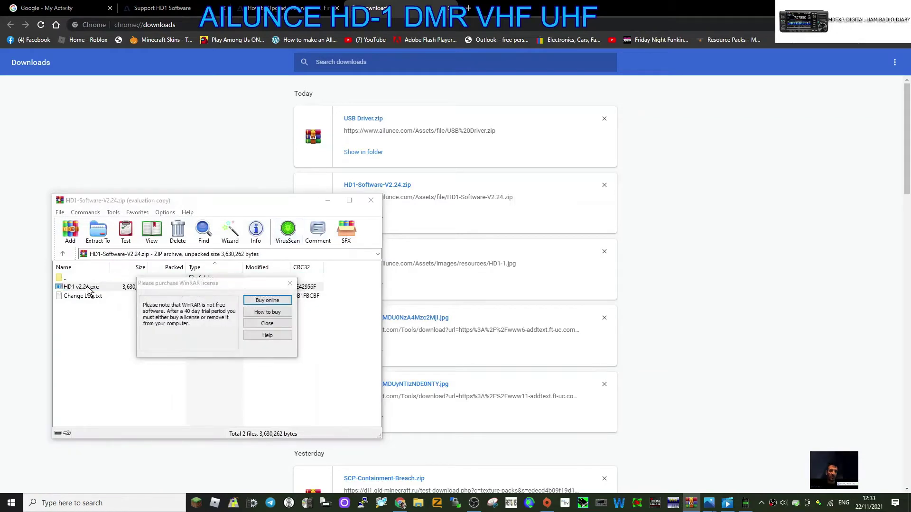
Step: Dismiss the extract prompt, keep the existing HD1 install, and show recently added apps
click(289, 284)
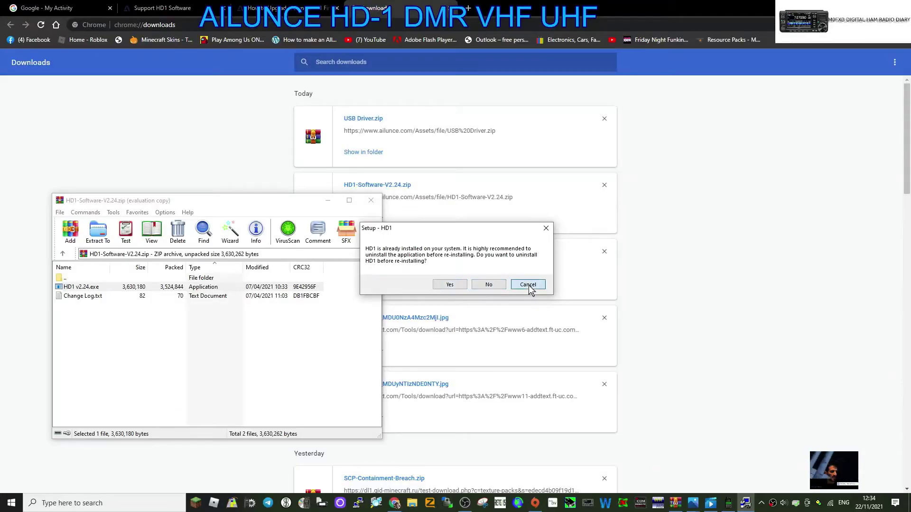
click(529, 285)
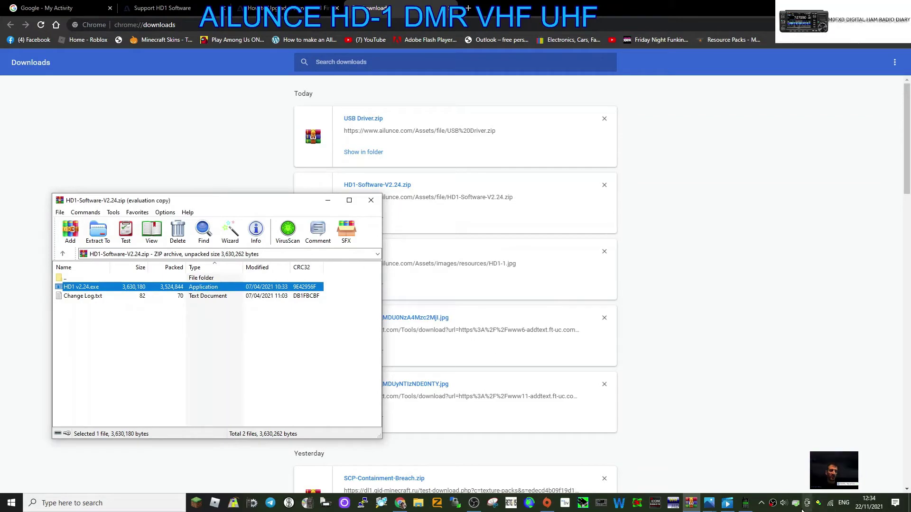
click(11, 503)
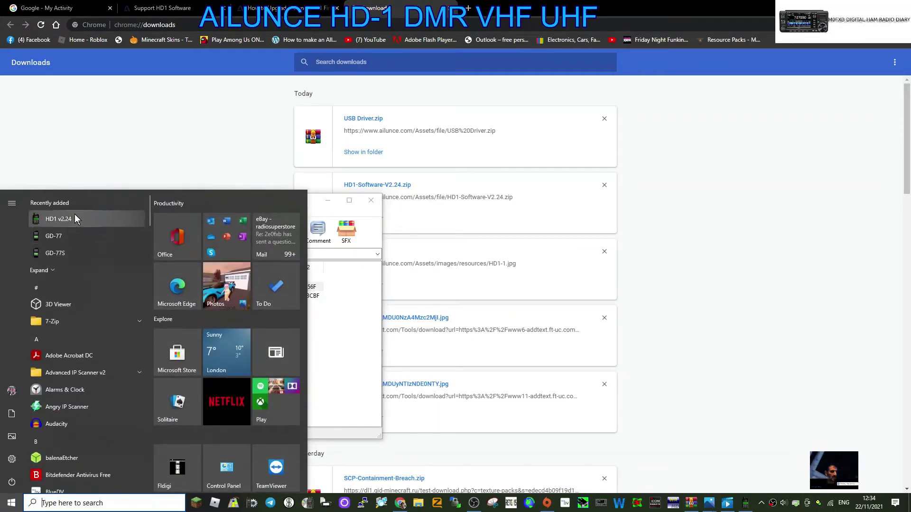
Step: Launch HD1 v2.24 and view its Channel, Zone Information and Radio settings
click(75, 219)
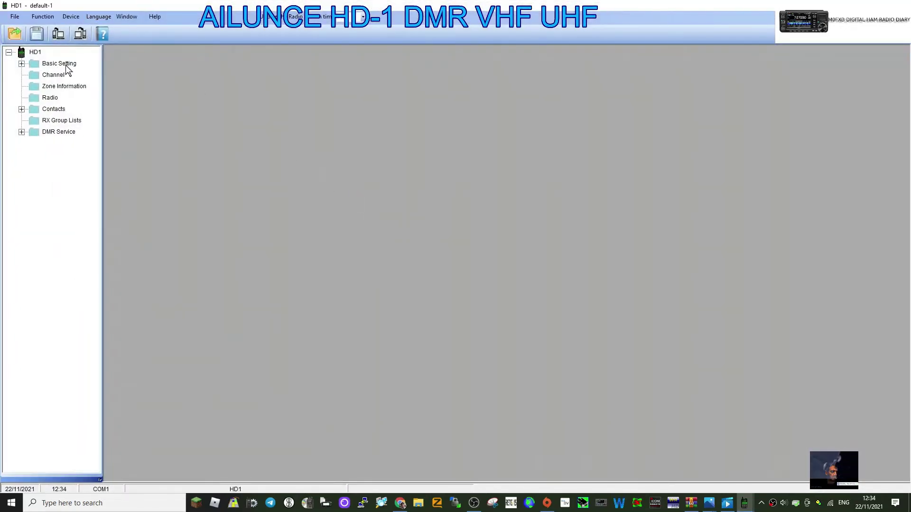
double_click(60, 64)
click(58, 132)
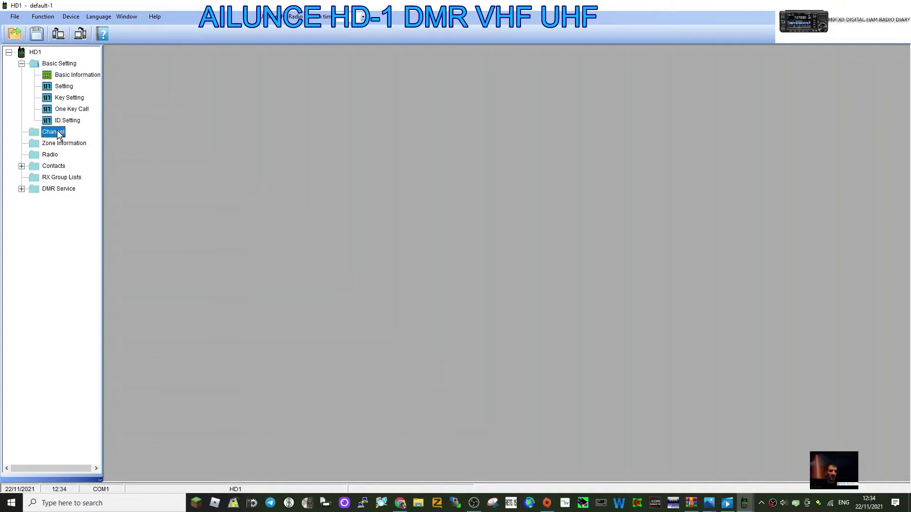
click(59, 144)
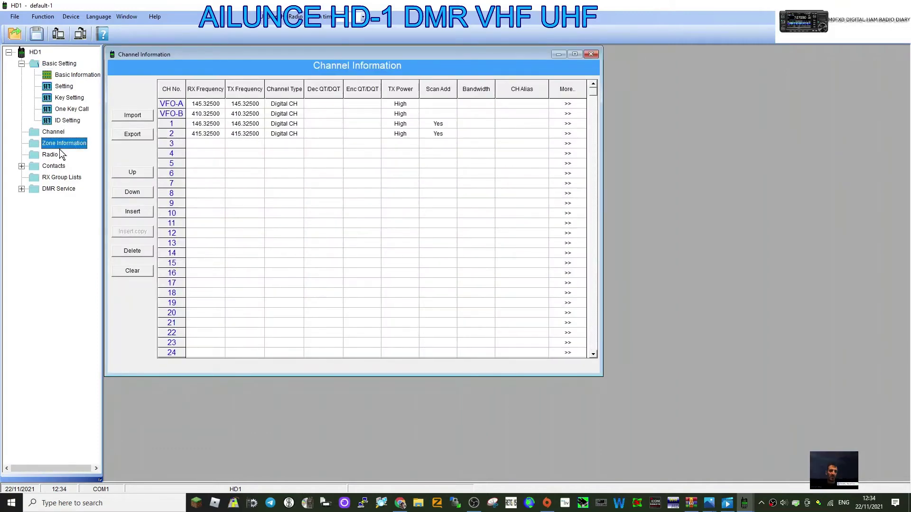
click(53, 158)
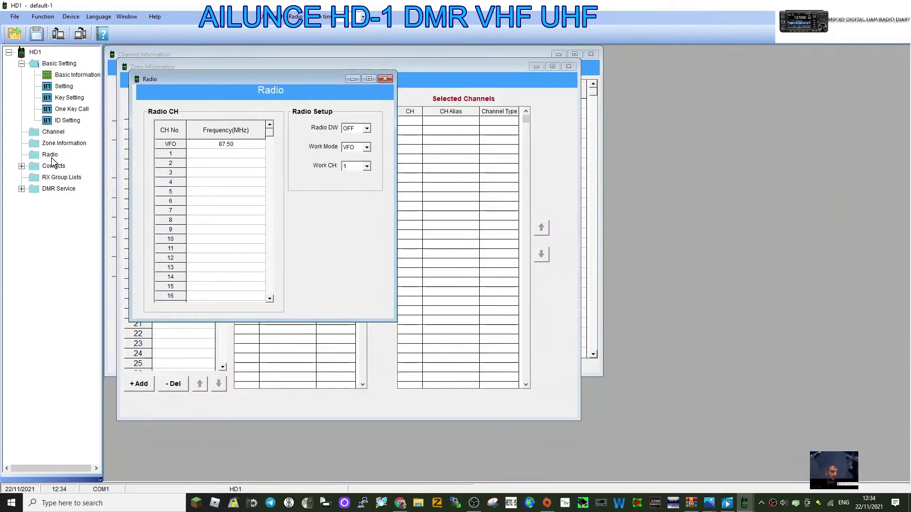
Step: Expand Contacts to open RX Group Lists, then expand the DMR Service branch
double_click(54, 166)
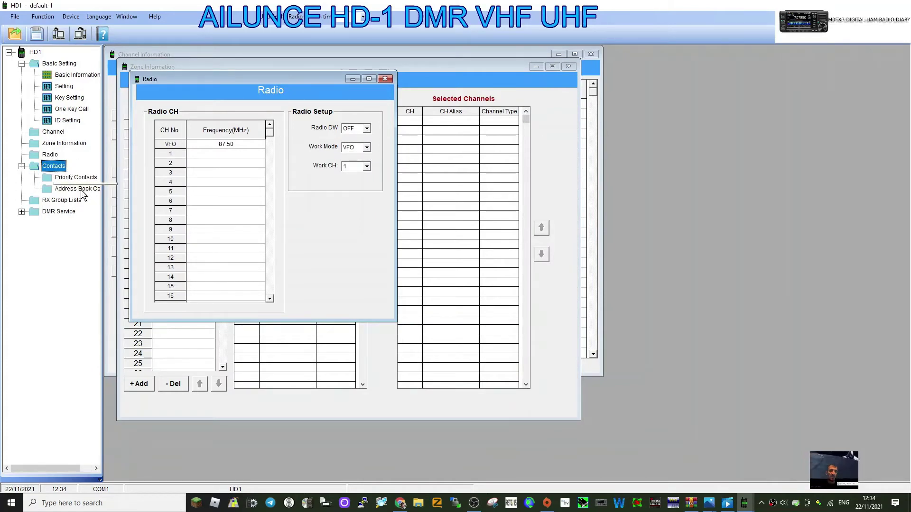
click(77, 201)
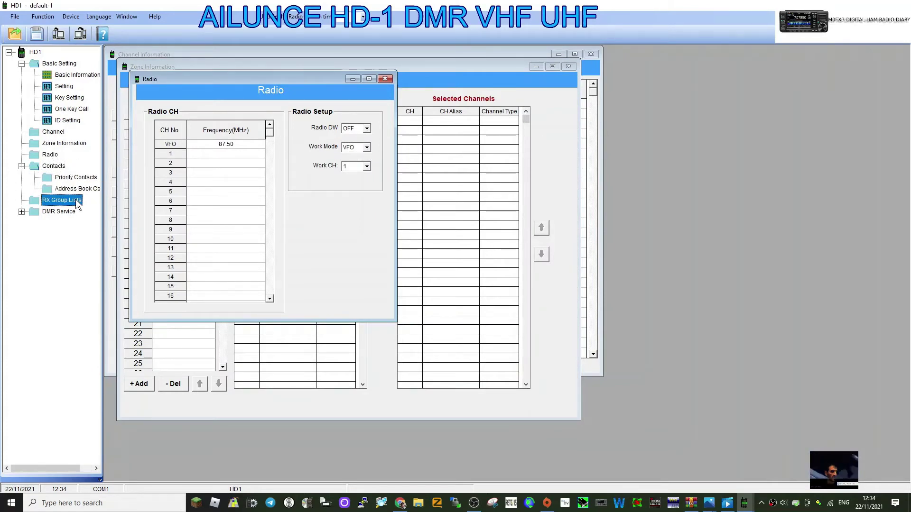
double_click(78, 202)
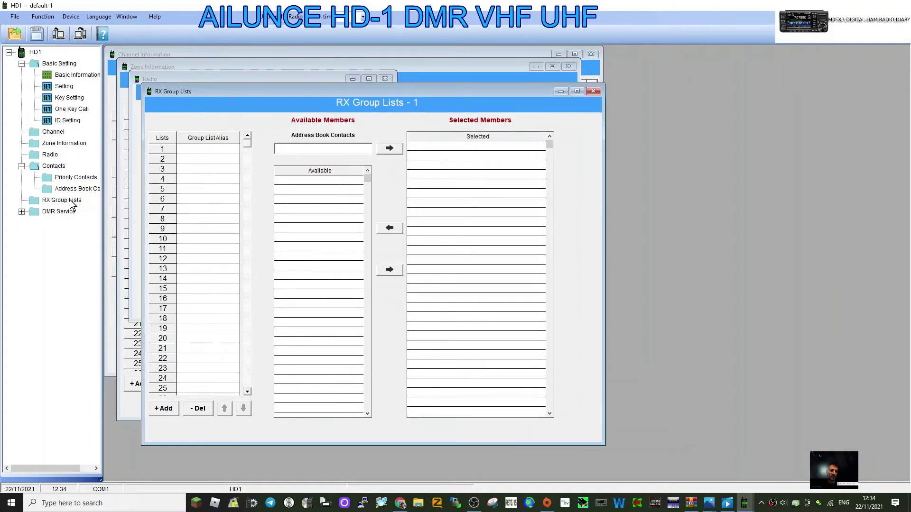
double_click(58, 213)
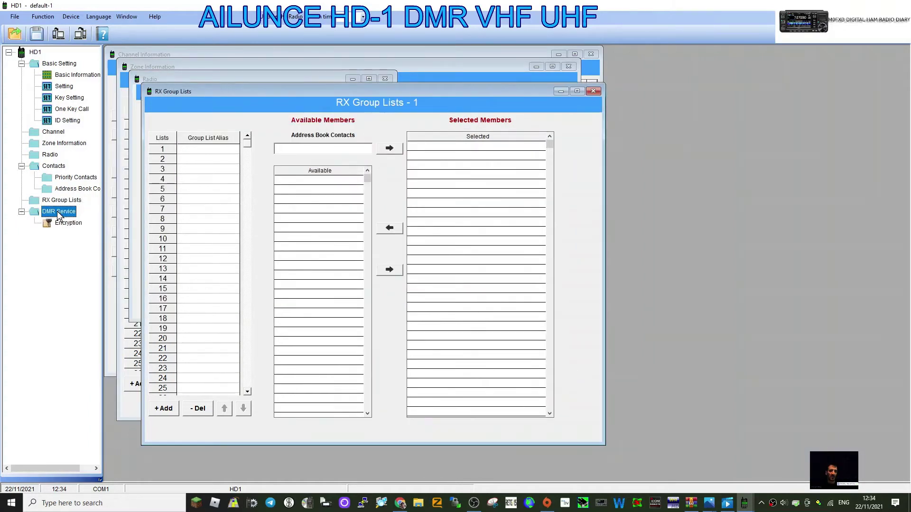
Step: Switch back to Chrome's Support HD1 Software page
key(alt+Tab)
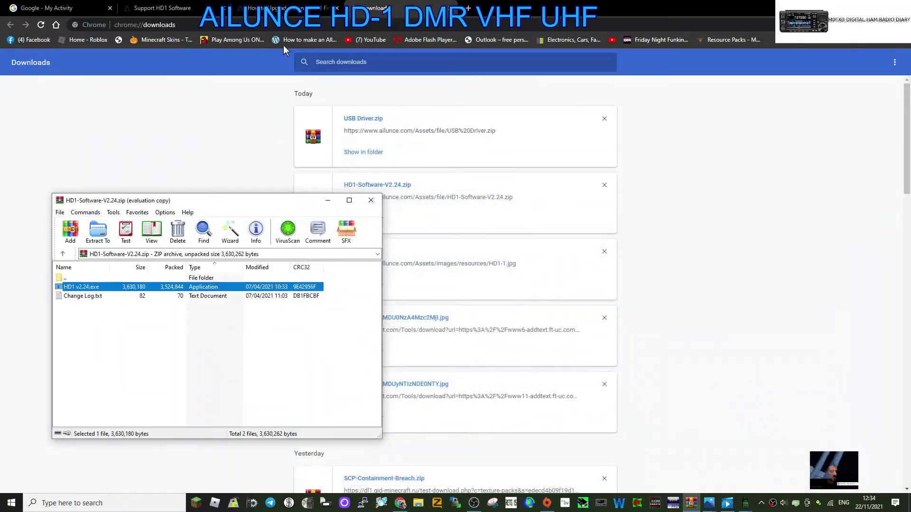
click(180, 110)
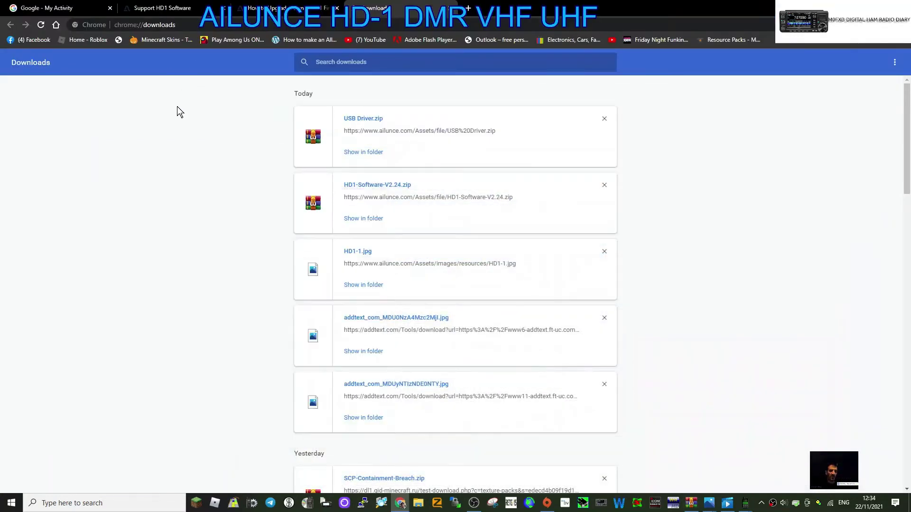
click(163, 10)
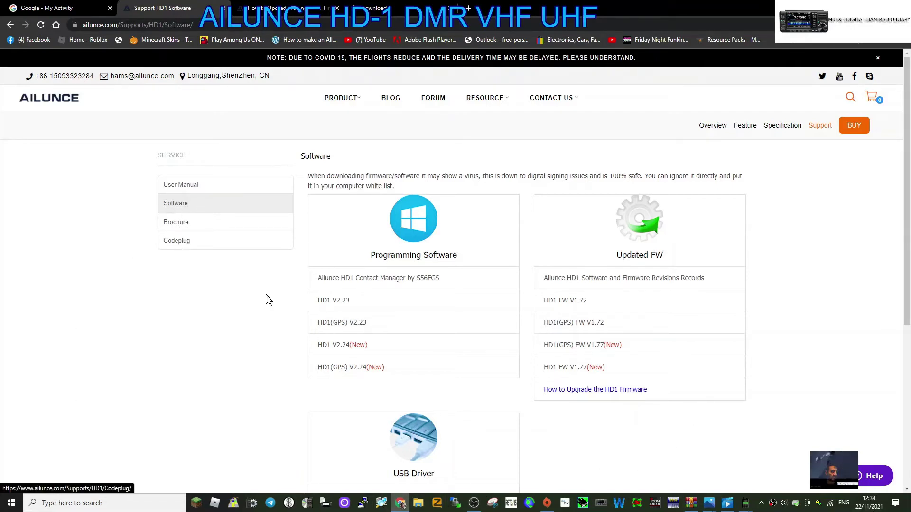
Step: Download the USB Driver archive again from the HD1 Software page
scroll(409, 374, down, 4)
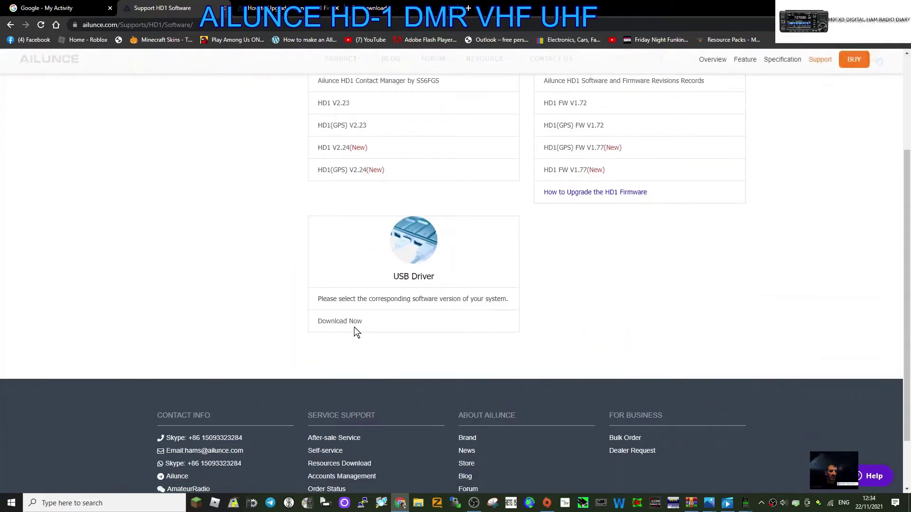
click(327, 320)
Step: Open USB Driver.zip in WinRAR, dismiss the licence reminder, and browse into the windows folder
click(58, 480)
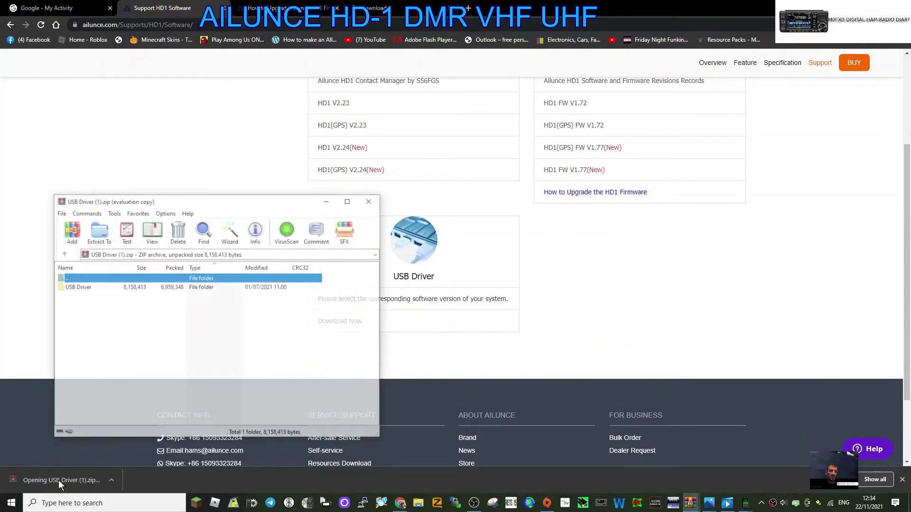
click(67, 287)
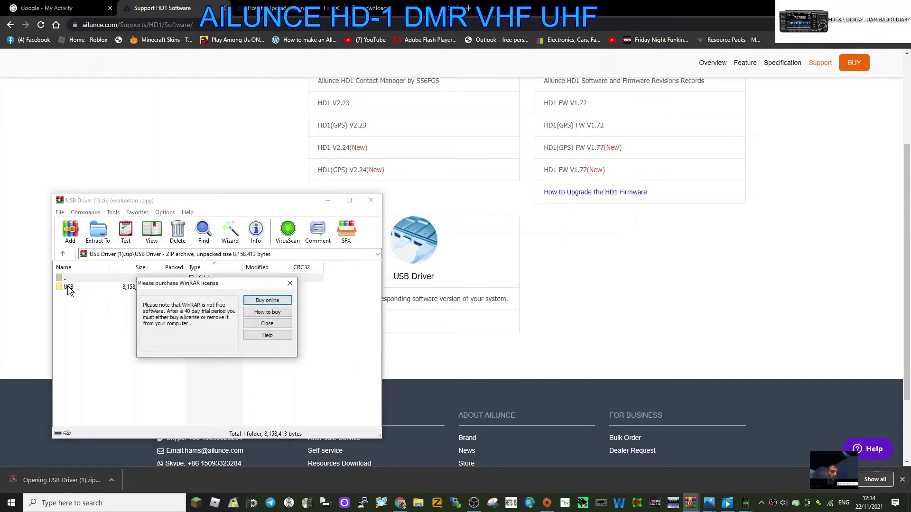
click(287, 284)
click(85, 287)
double_click(86, 288)
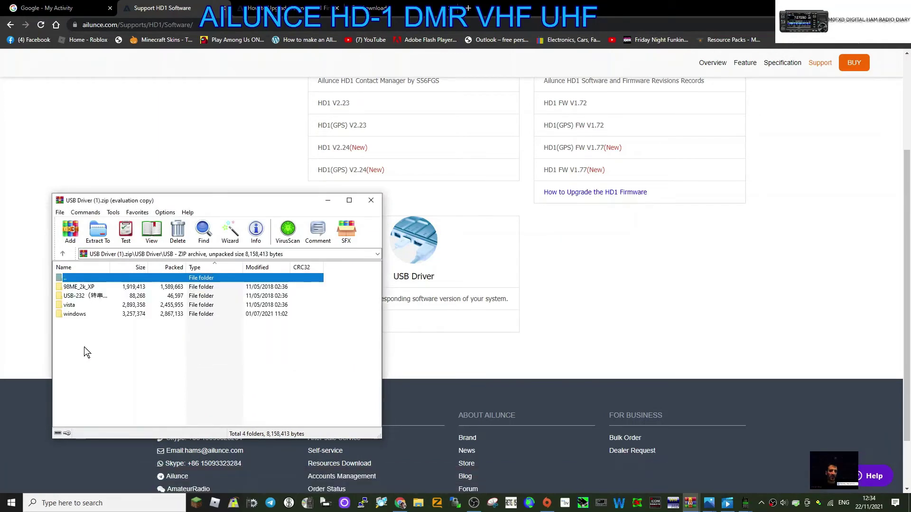
click(76, 315)
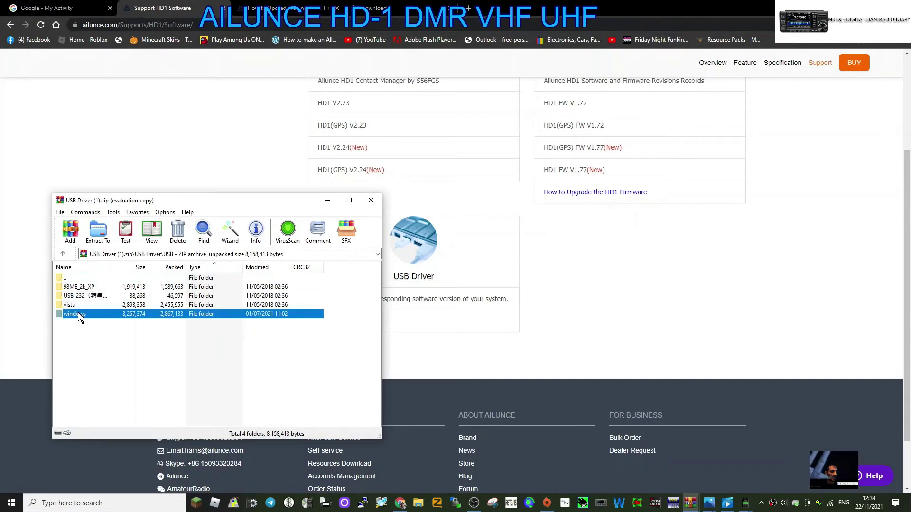
double_click(79, 315)
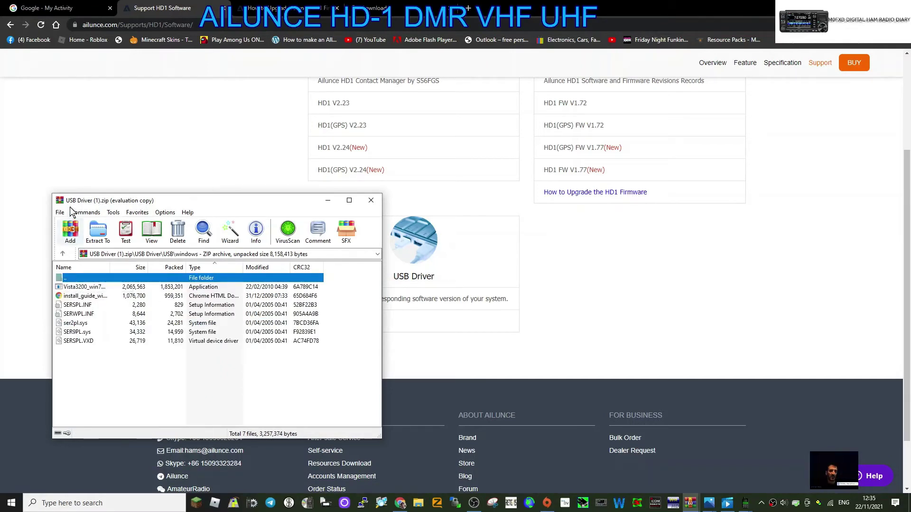
Step: Inspect the vista and USB-232\HL-340 driver folders
click(63, 254)
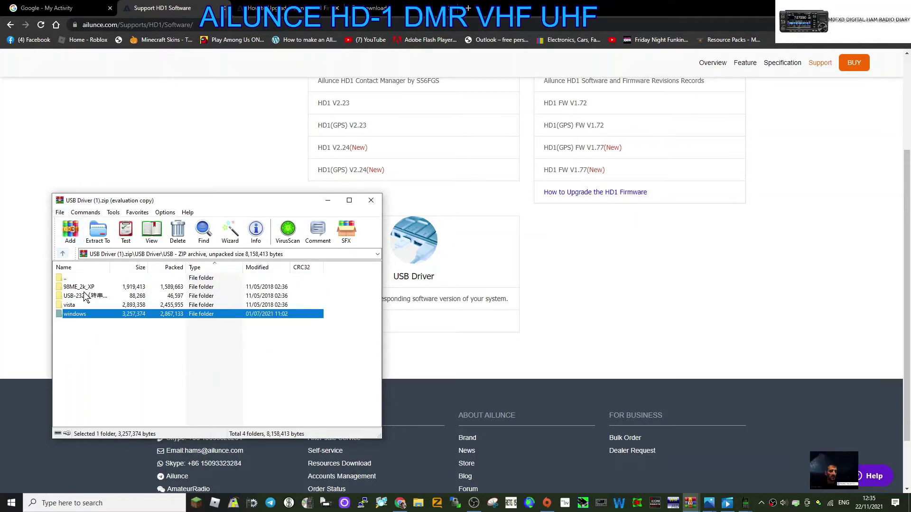
double_click(75, 305)
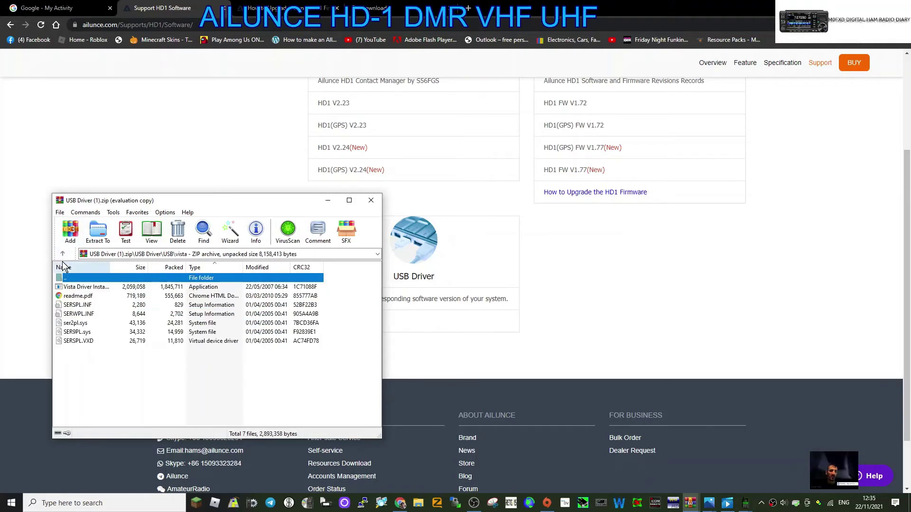
click(63, 254)
double_click(83, 298)
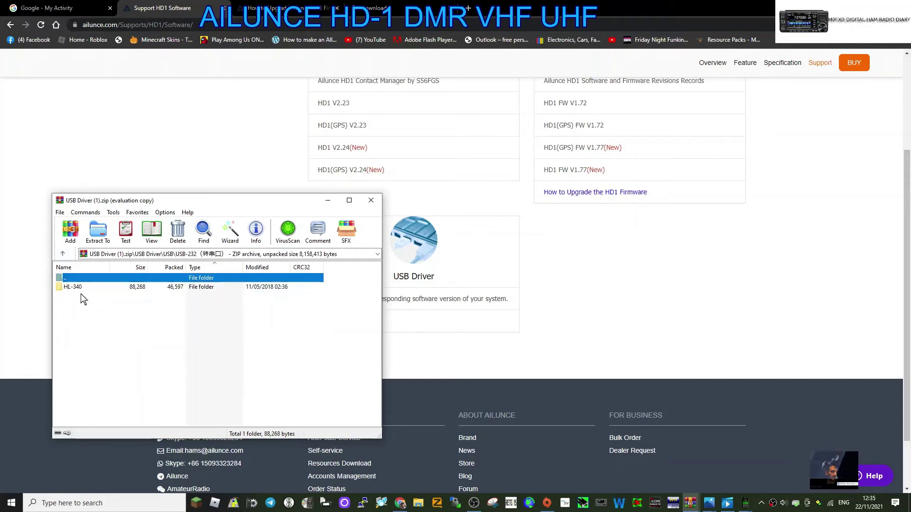
double_click(72, 287)
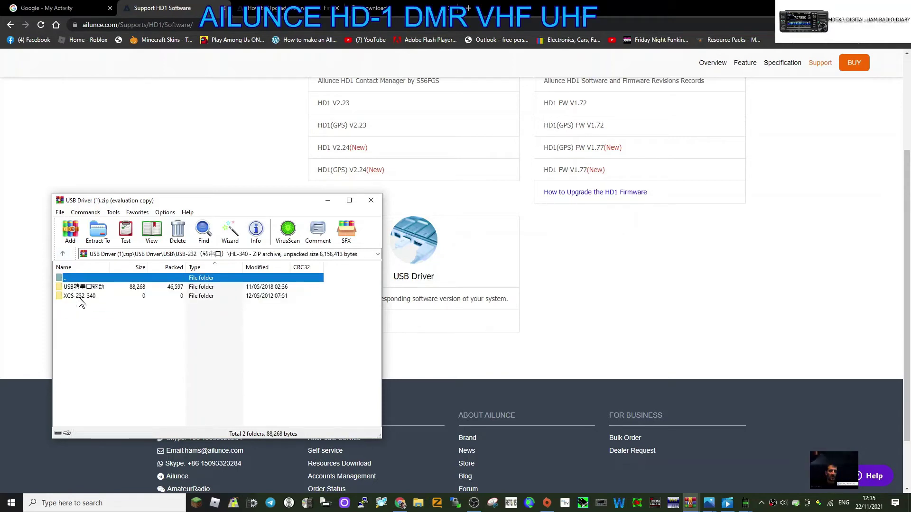
Step: Open the 98ME_2k_XP folder and run its setup.exe installer
click(63, 254)
click(63, 254)
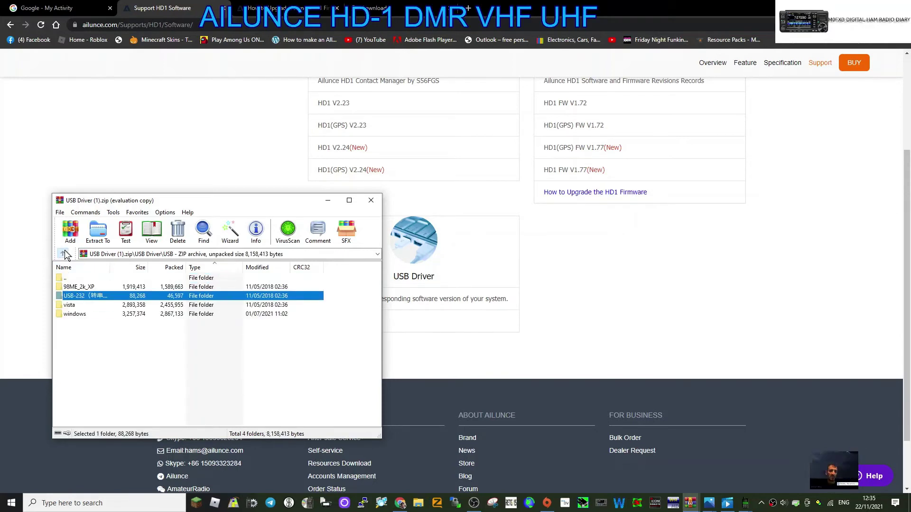
double_click(73, 287)
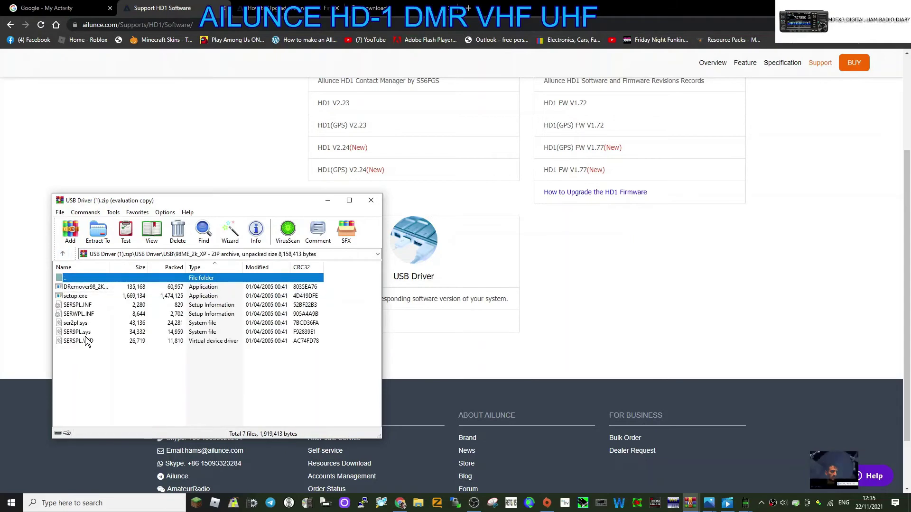
double_click(74, 296)
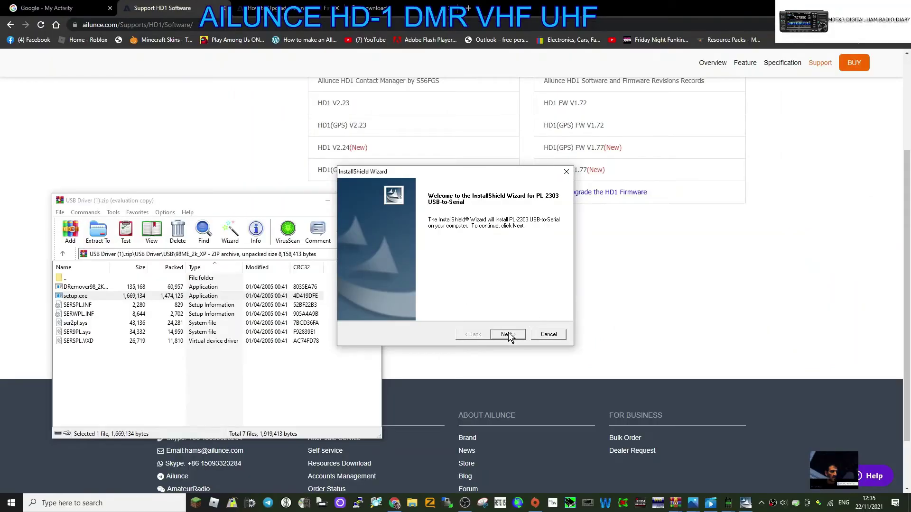
Step: Cancel the PL-2303 InstallShield Wizard and confirm exiting setup without installing
click(566, 171)
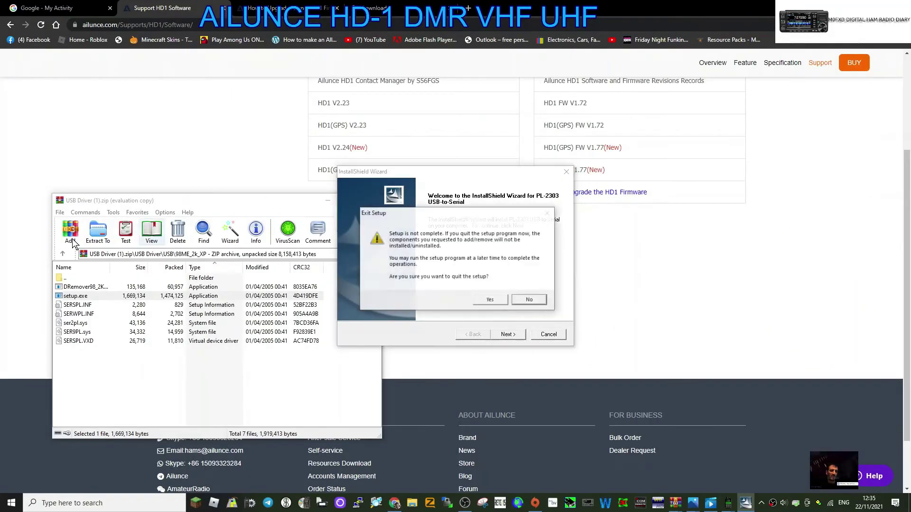
click(530, 299)
click(565, 171)
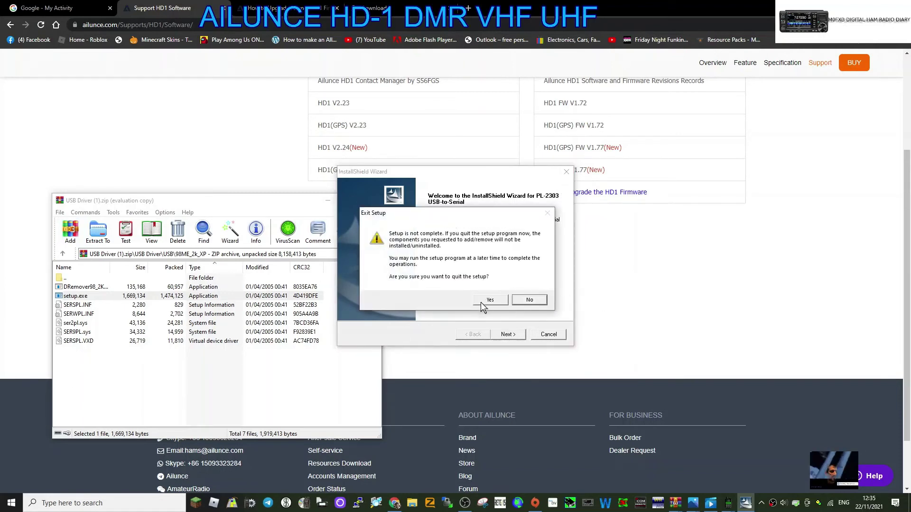
click(529, 300)
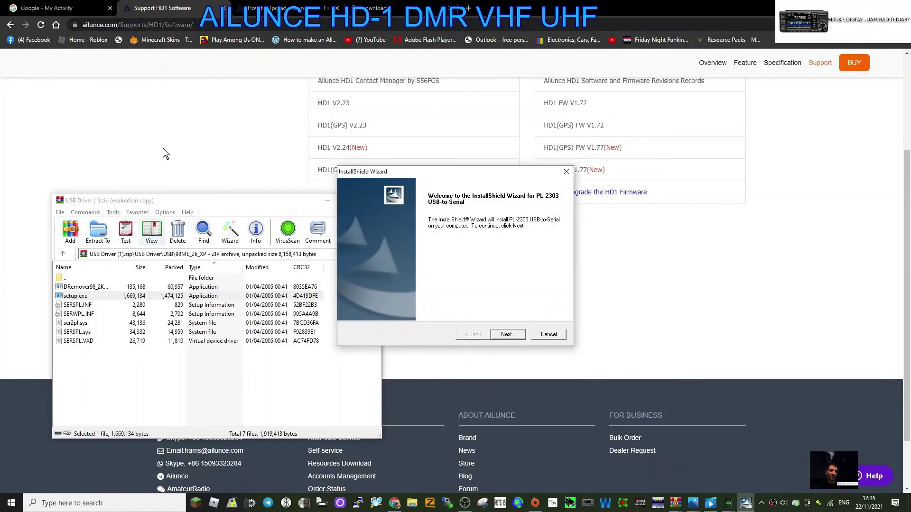
click(549, 334)
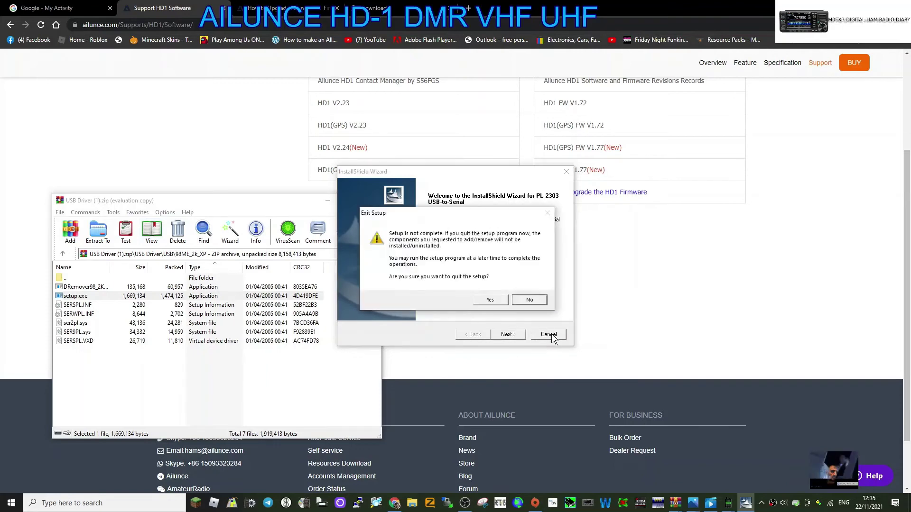
click(499, 301)
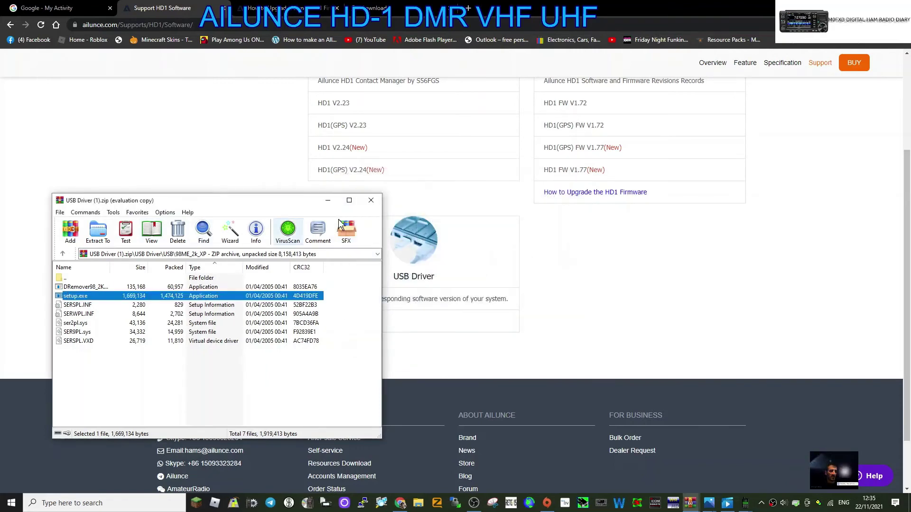
Step: Close the USB Driver archive and open the HD1 Codeplug page
click(371, 200)
scroll(450, 287, up, 5)
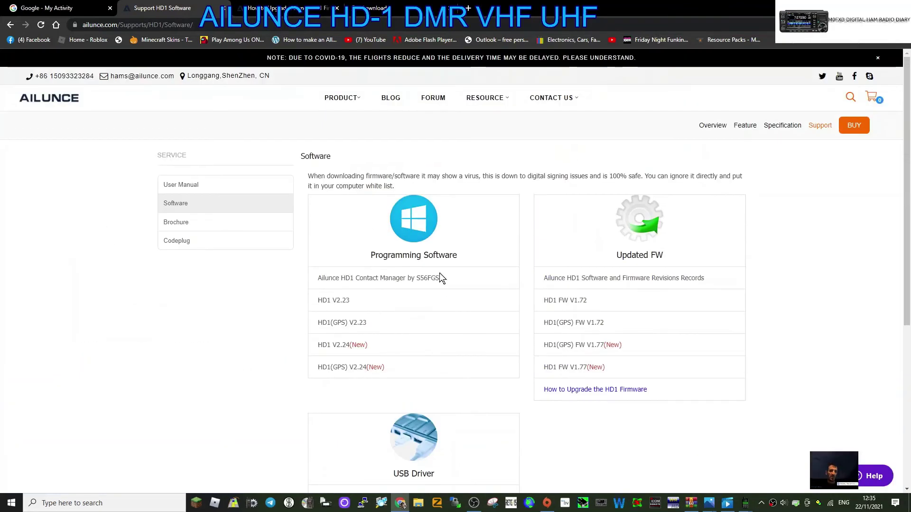
click(176, 241)
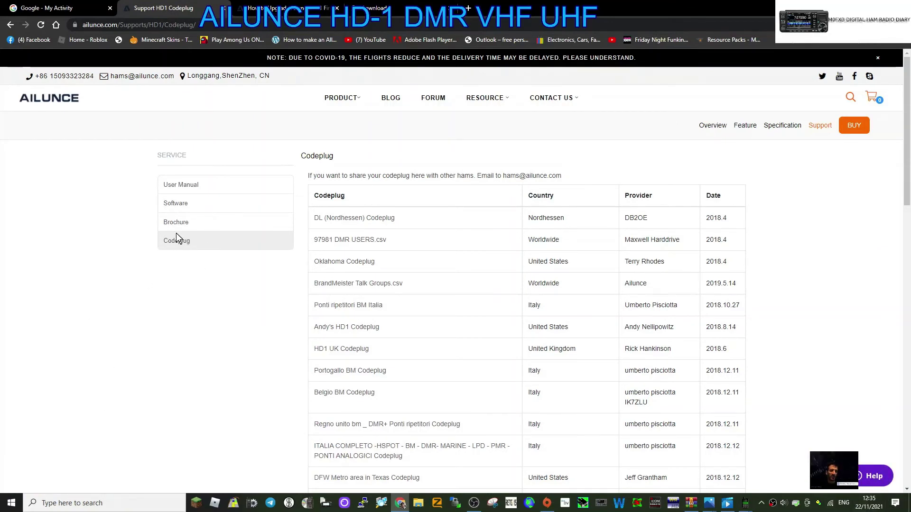
click(177, 240)
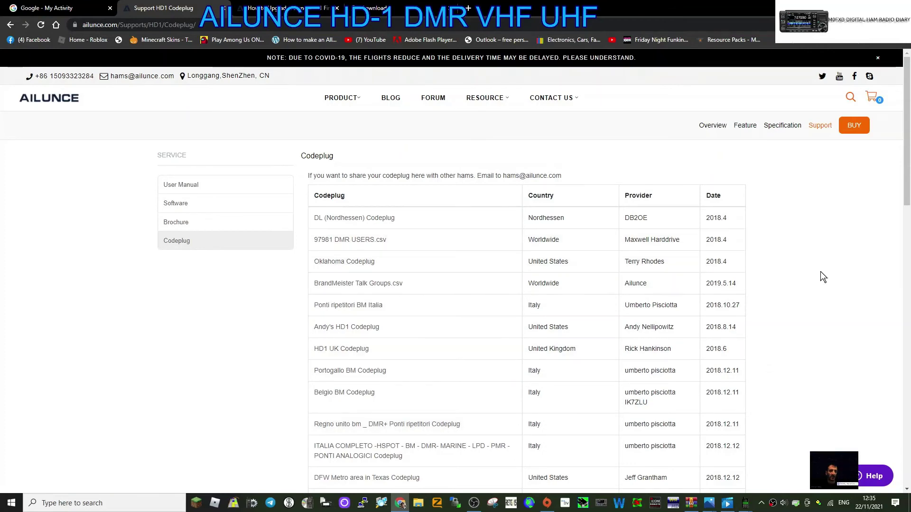
Step: Download HD1 UK Codeplug.zip from the Codeplug page
scroll(403, 255, down, 8)
scroll(465, 268, down, 6)
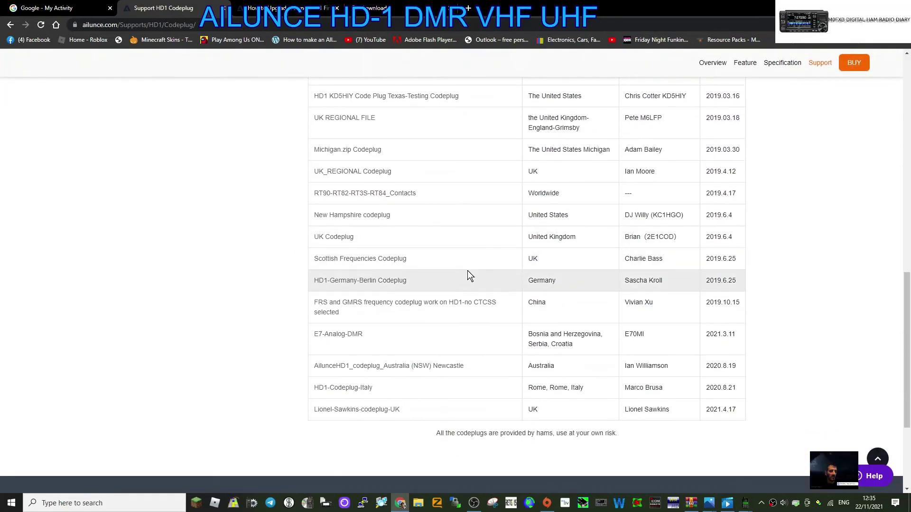
scroll(469, 272, up, 14)
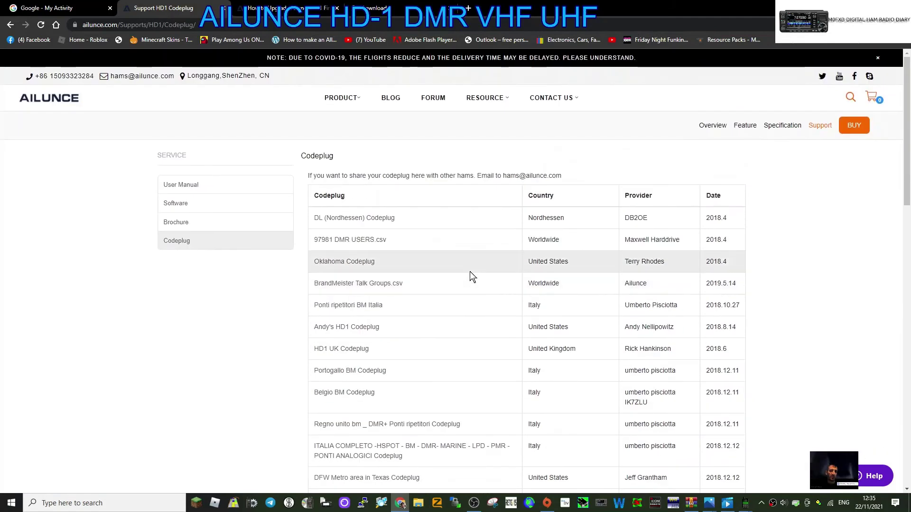
click(353, 356)
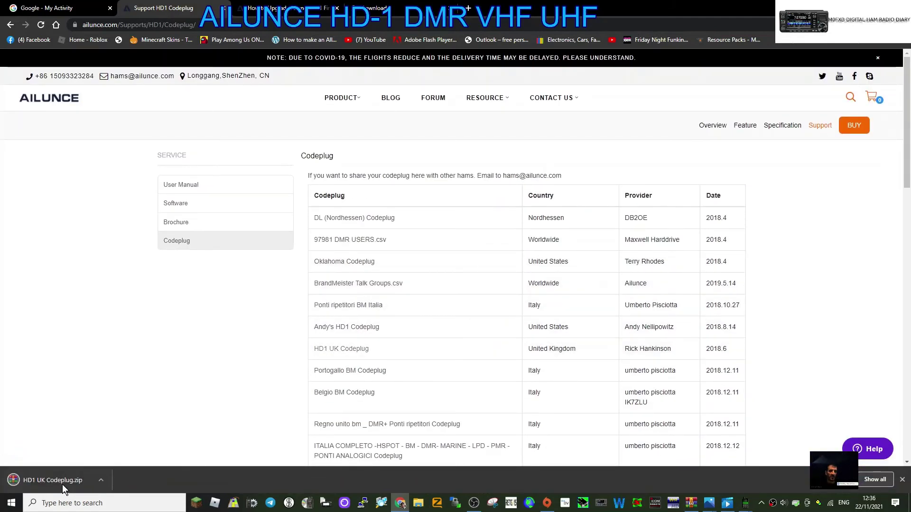
Step: Open HD1 UK Codeplug.zip in WinRAR and go into its HD1 UK Codeplug folder
click(53, 480)
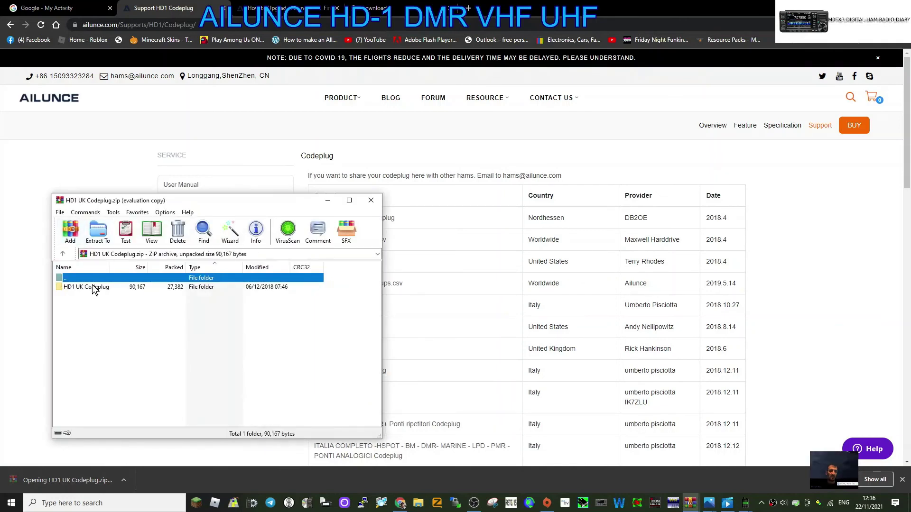
click(294, 283)
click(71, 288)
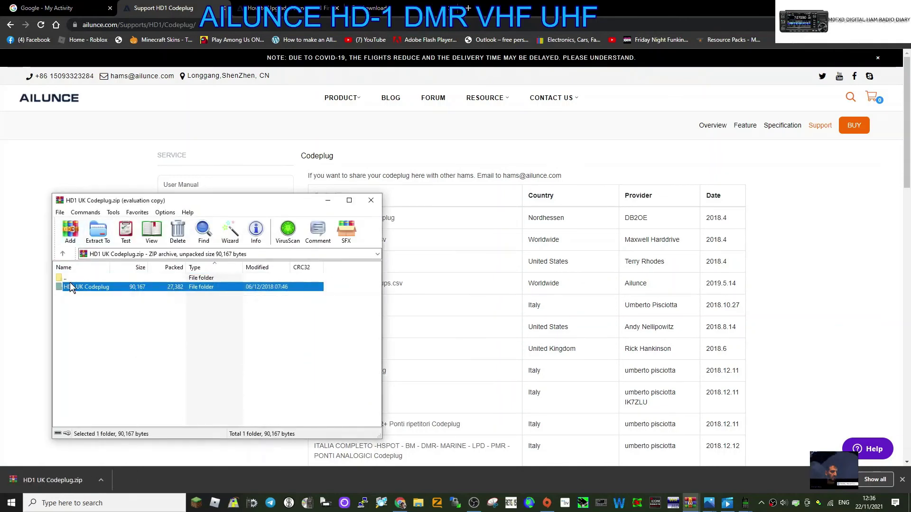
double_click(71, 288)
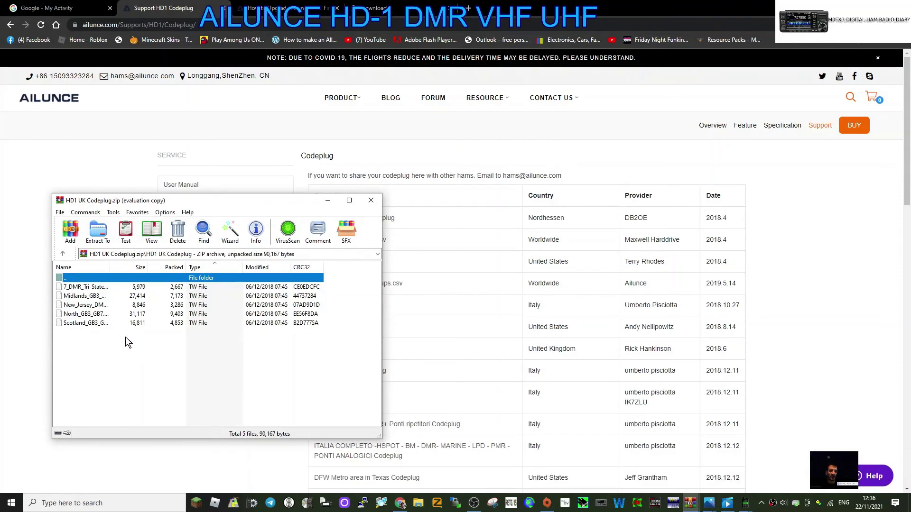
Step: Extract the Midlands codeplug file to the Desktop HDSDR folder
right_click(96, 295)
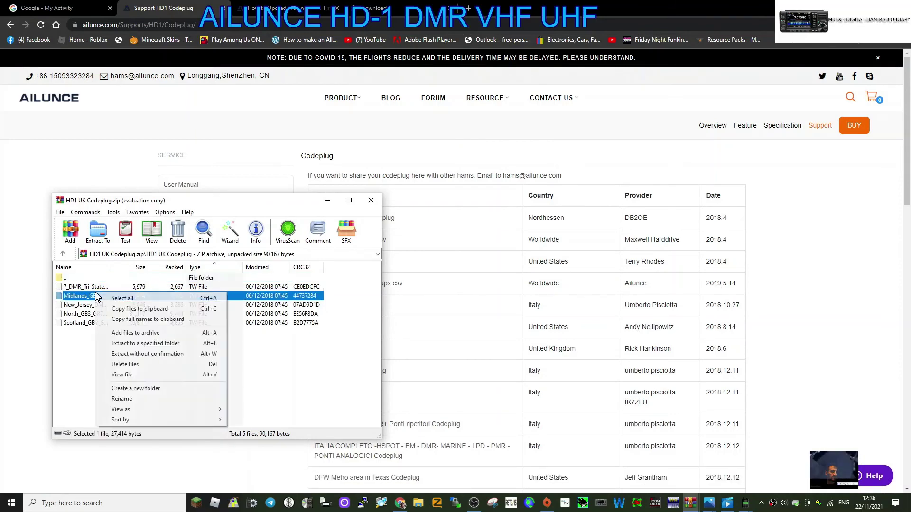
click(101, 238)
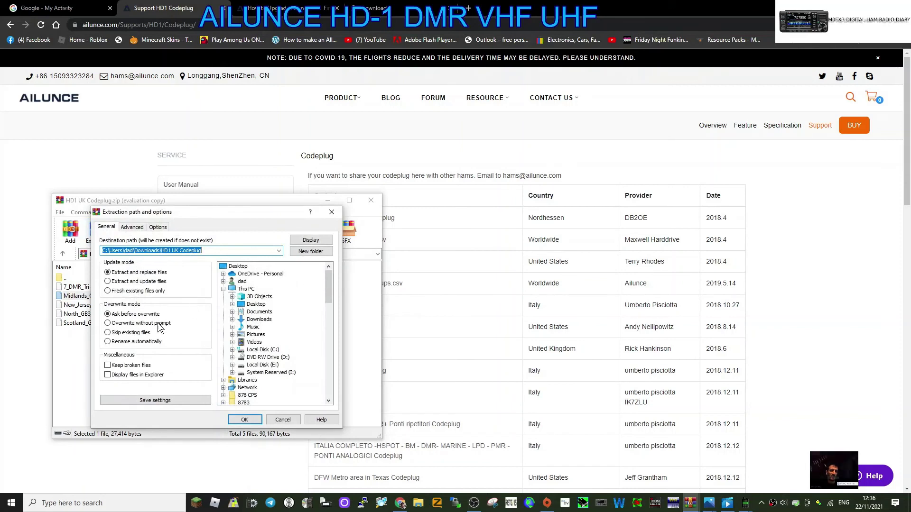
scroll(283, 380, down, 10)
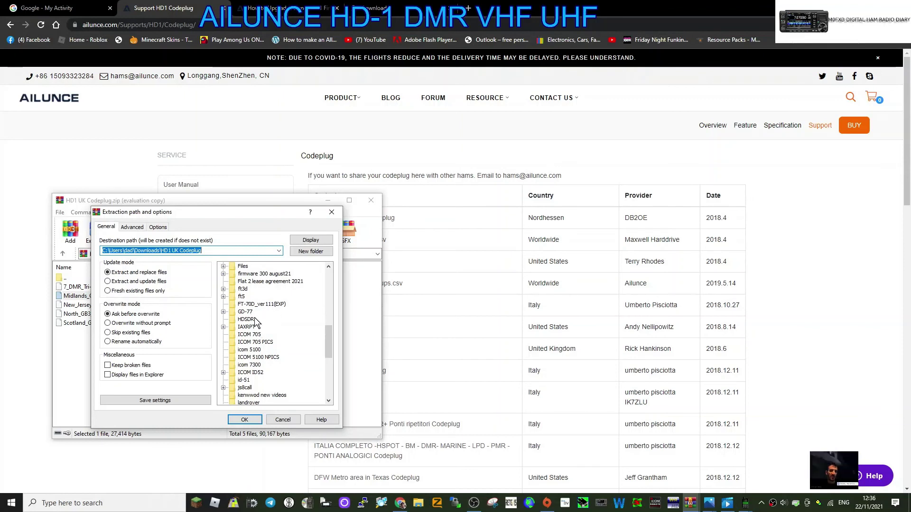
scroll(277, 335, down, 6)
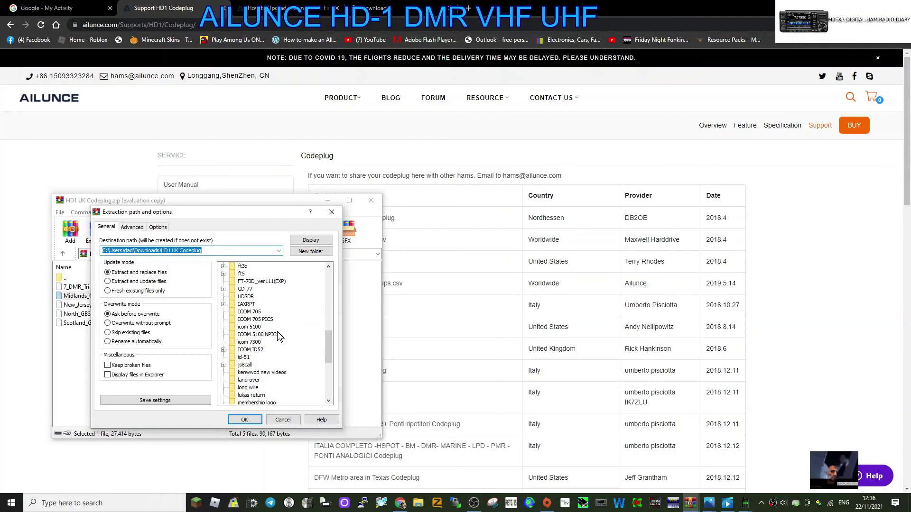
scroll(277, 335, up, 4)
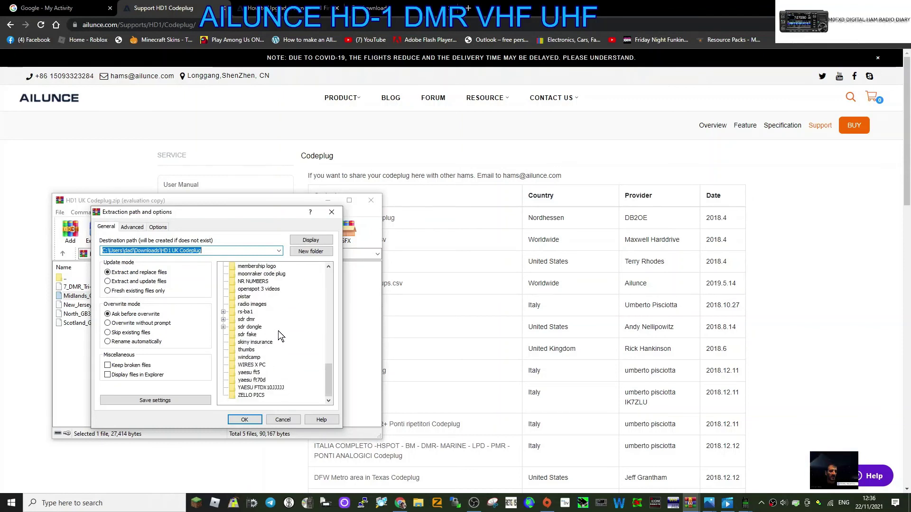
scroll(275, 341, up, 4)
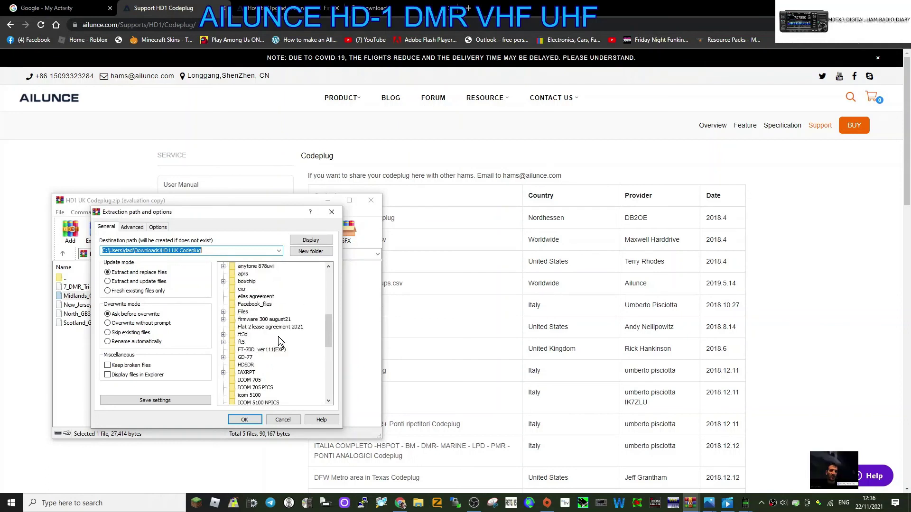
click(247, 365)
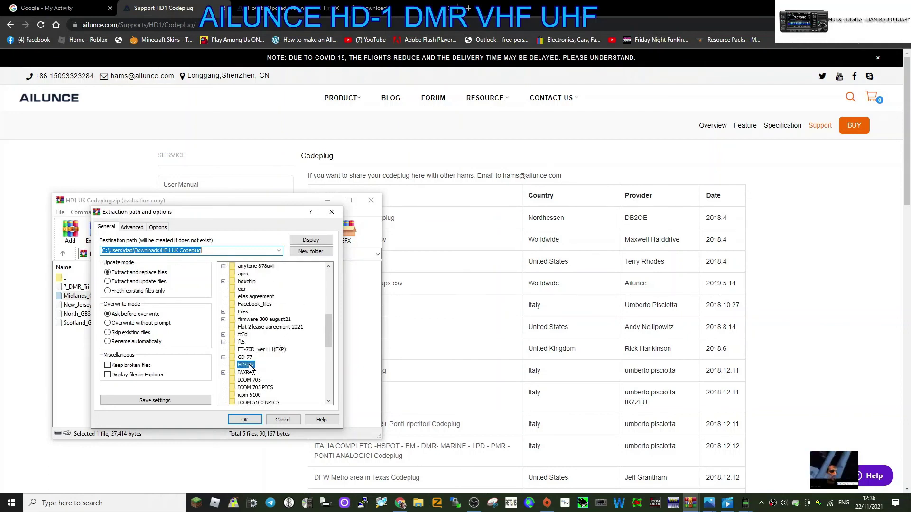
click(246, 420)
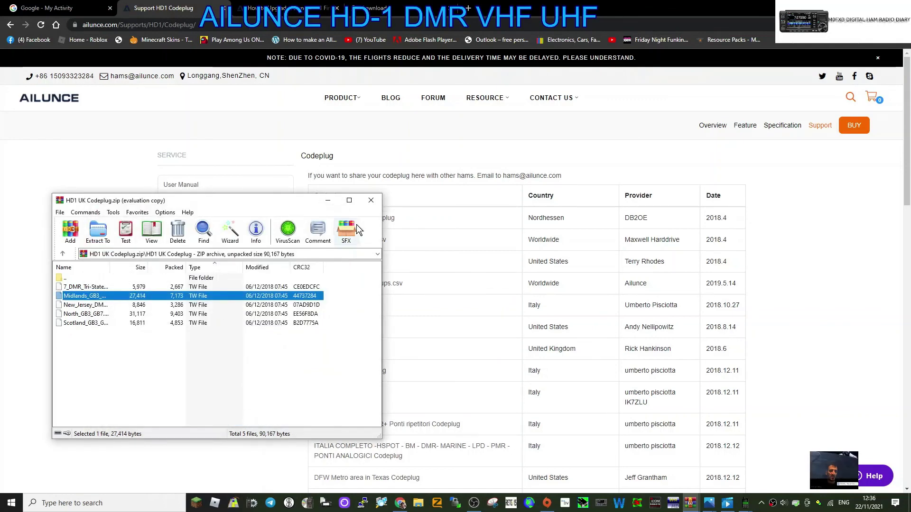
Step: Minimise WinRAR to return to the Codeplug web page
click(328, 200)
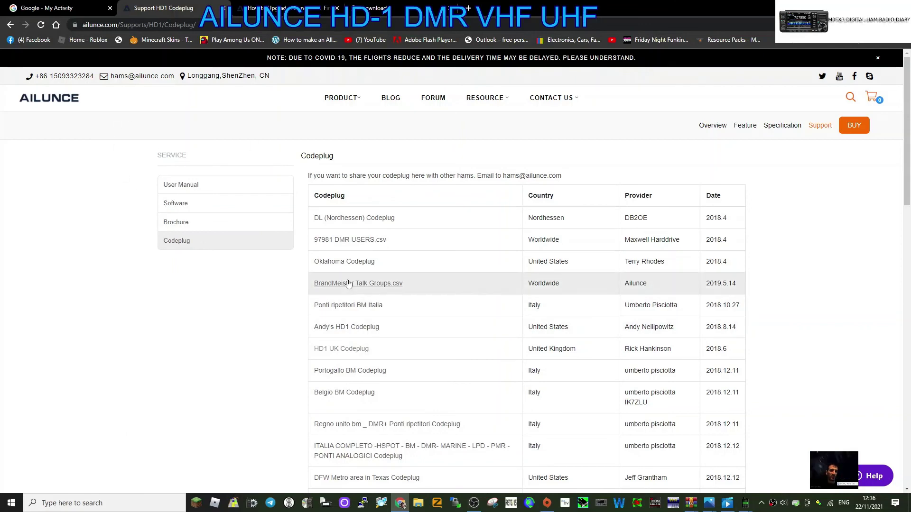
scroll(204, 280, down, 6)
scroll(208, 290, up, 6)
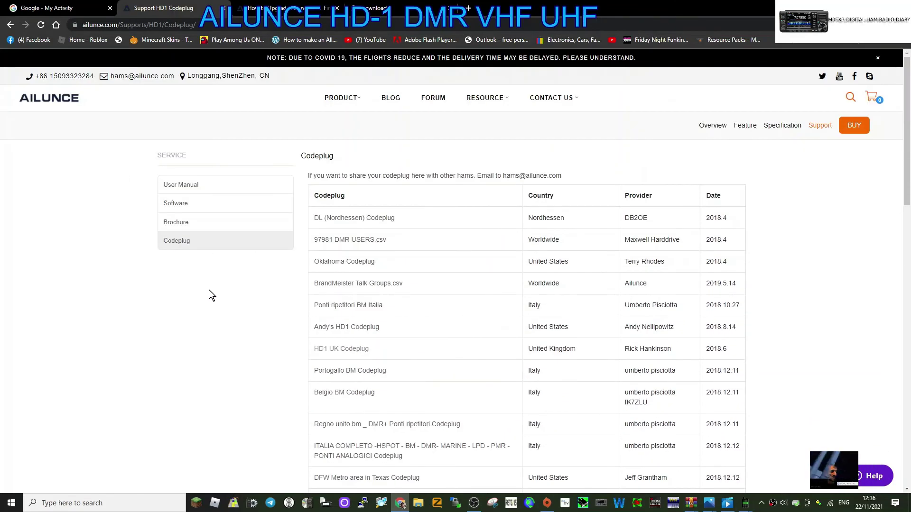